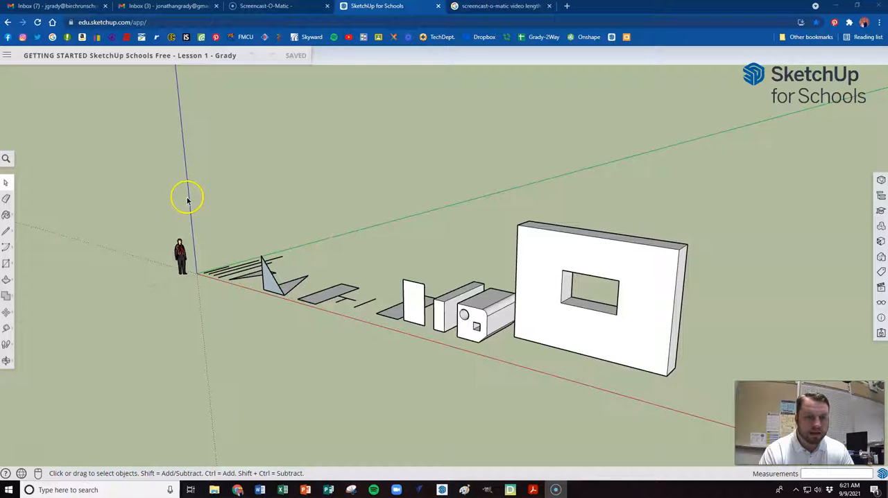
Move all the existing practice shapes together about 2374 inches away from the origin, leaving the human figure in place, and clear the selection
left_click_drag(188, 193, 732, 406)
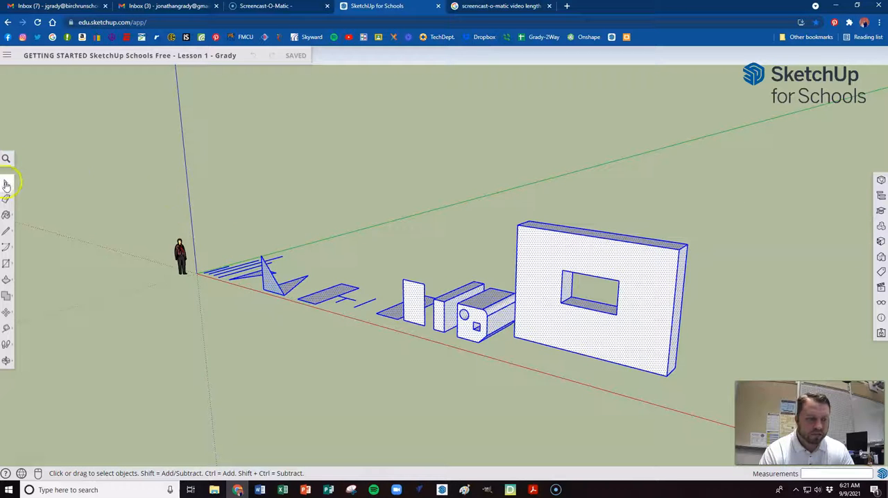
left_click(189, 193)
left_click_drag(186, 183, 717, 404)
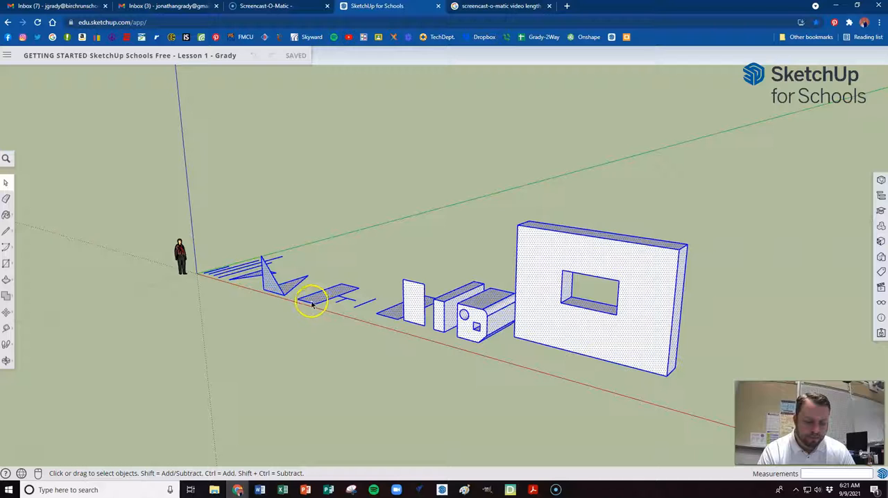
key("m")
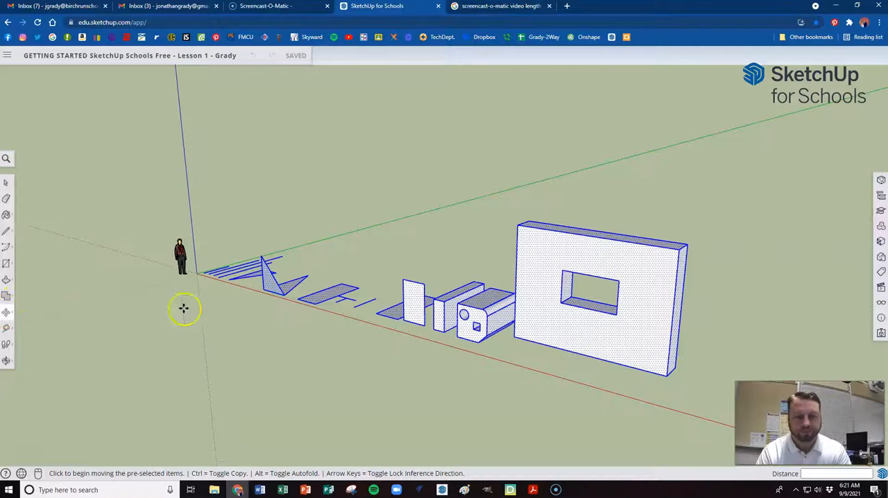
left_click(203, 276)
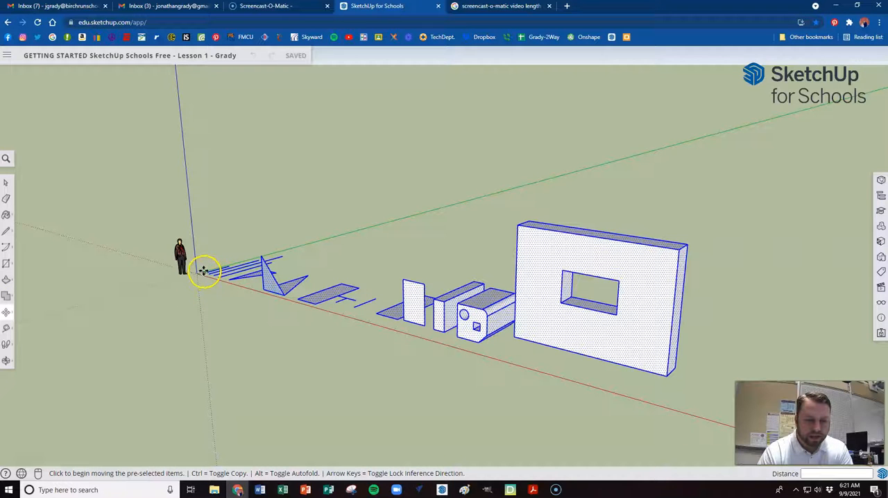
left_click(204, 272)
scroll(234, 266, "down", 4)
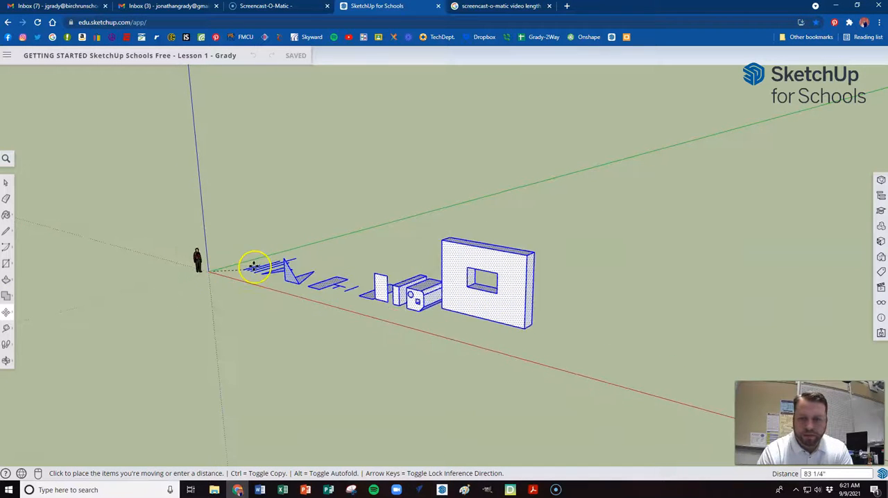
scroll(500, 253, "down", 2)
left_click(601, 251)
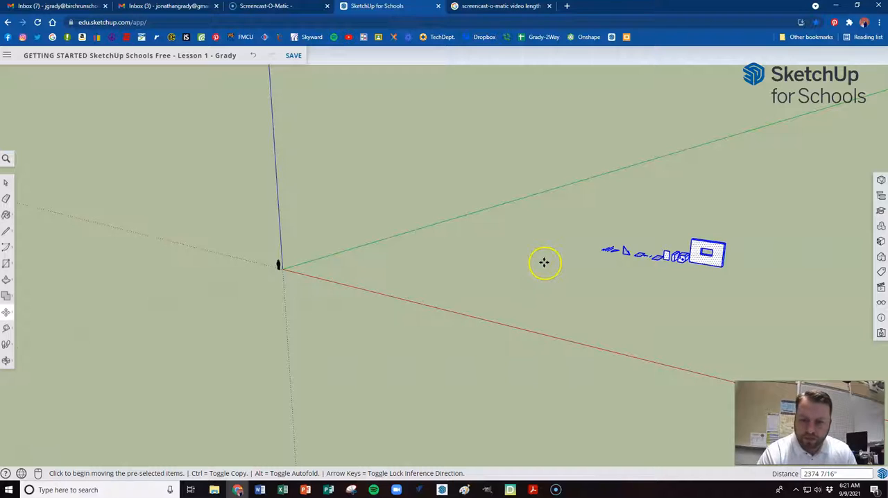
key("space")
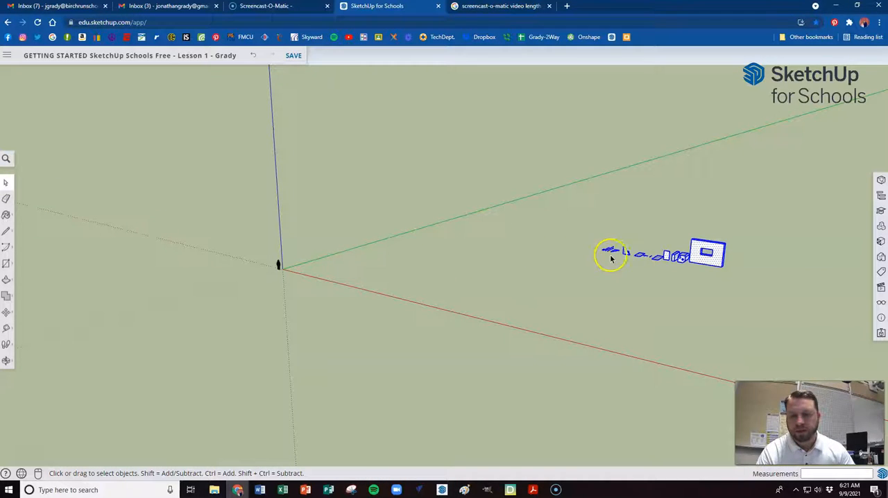
left_click(600, 276)
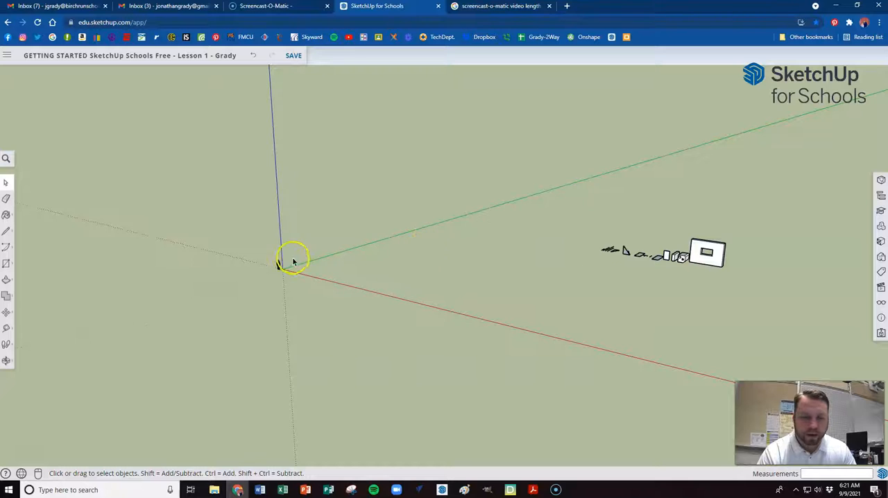
scroll(297, 261, "up", 3)
scroll(300, 265, "up", 5)
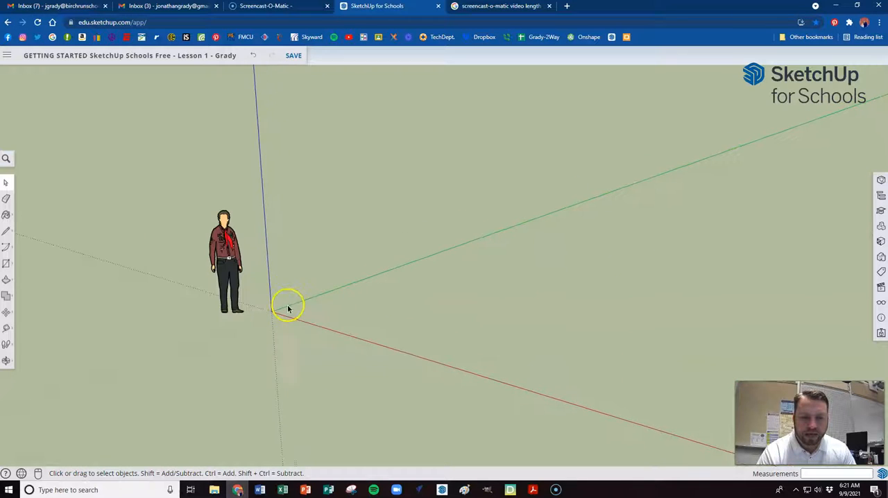
scroll(240, 302, "up", 3)
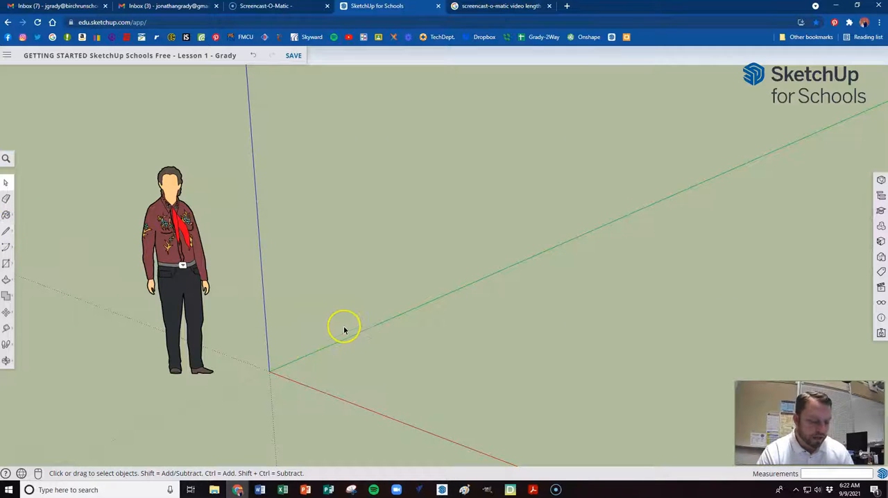
key("l")
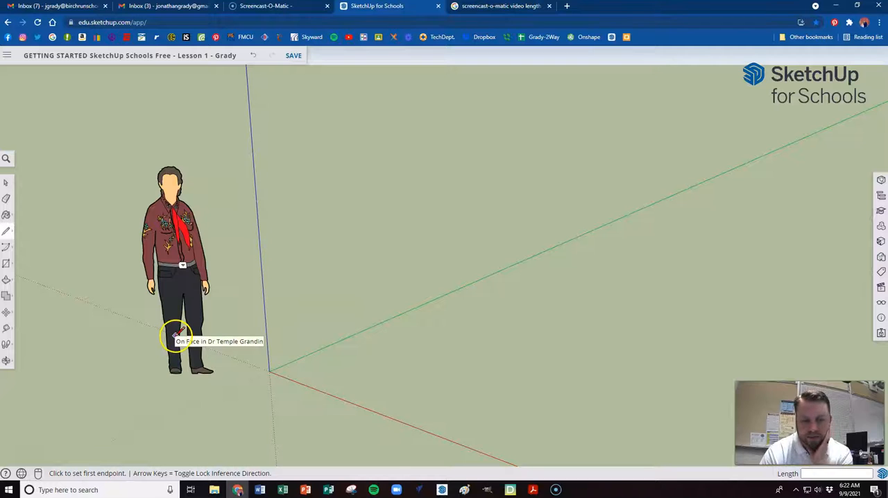
left_click(362, 368)
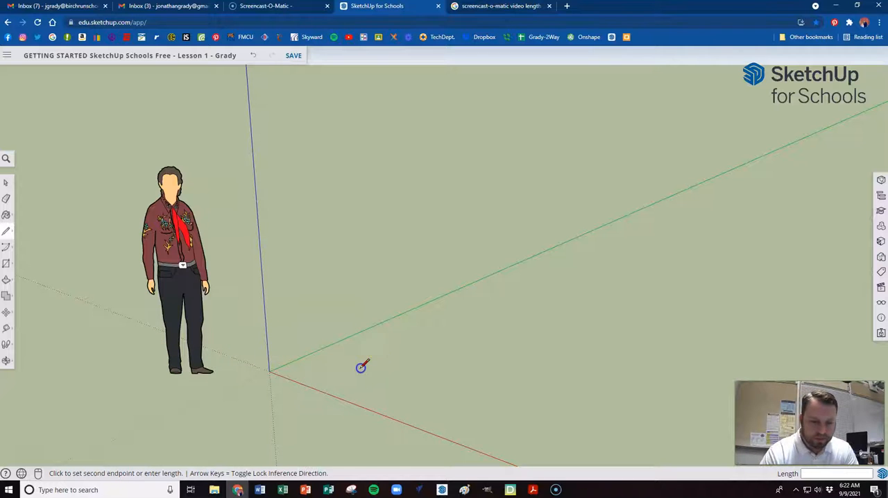
left_click(442, 394)
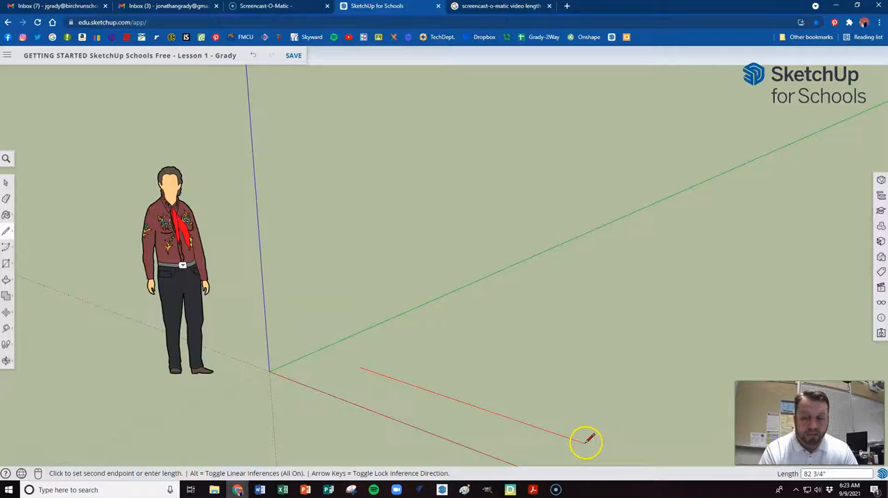
key("Escape")
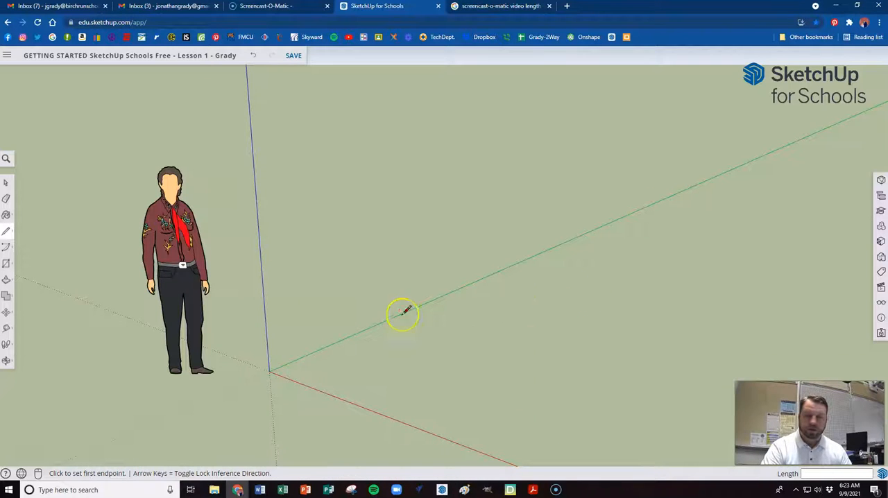
Examine the human figure at the origin and the relocated practice shapes from near and far and from different angles
scroll(386, 307, "down", 1)
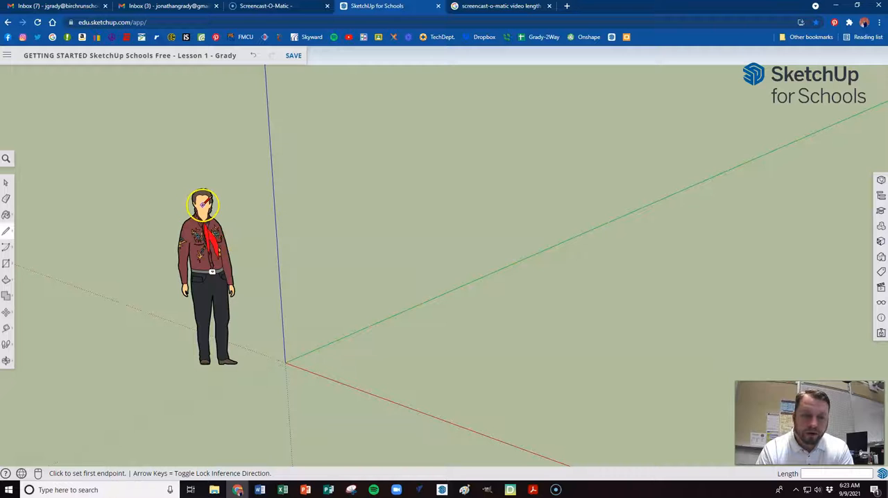
scroll(203, 206, "down", 5)
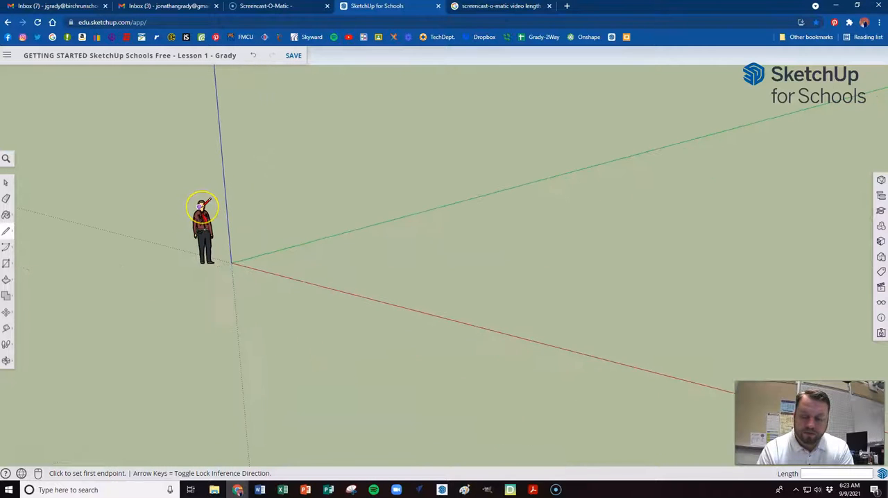
scroll(202, 205, "down", 3)
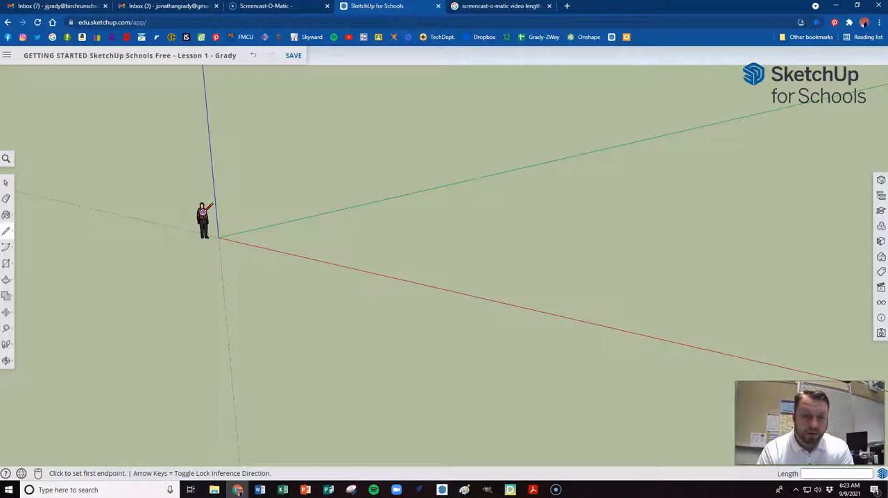
scroll(200, 205, "up", 6)
scroll(201, 175, "down", 8)
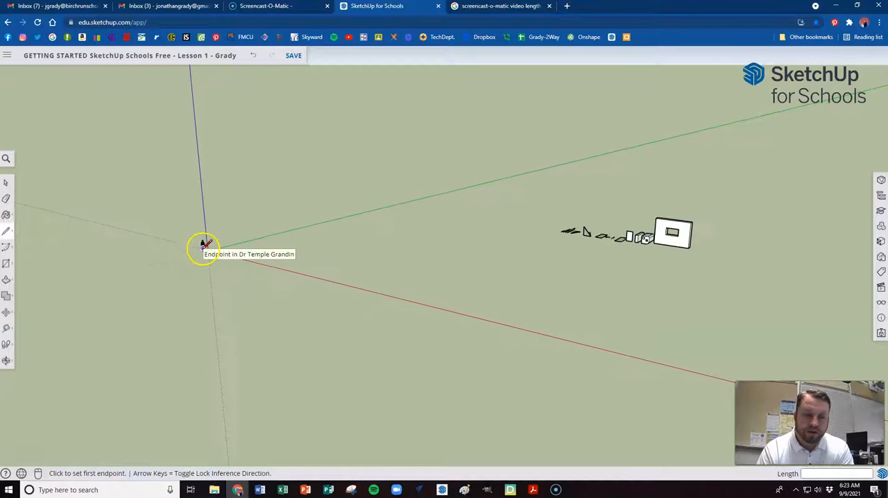
scroll(683, 222, "up", 6)
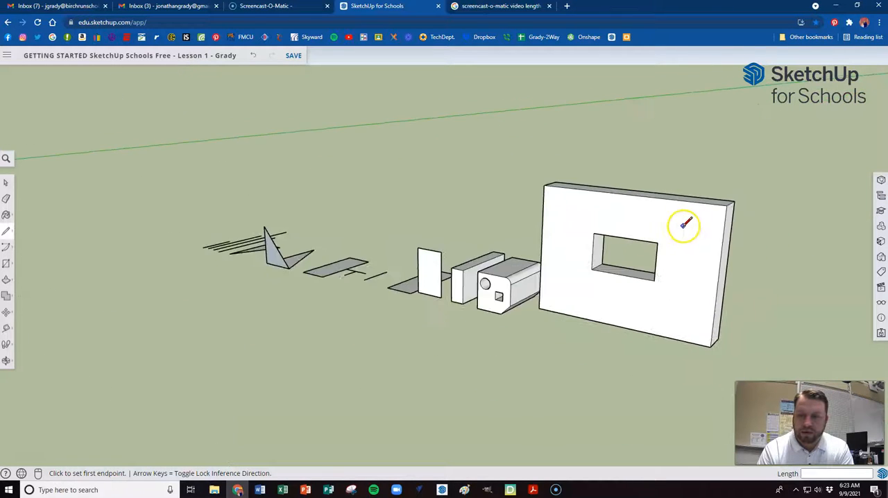
scroll(685, 223, "down", 8)
scroll(363, 238, "up", 6)
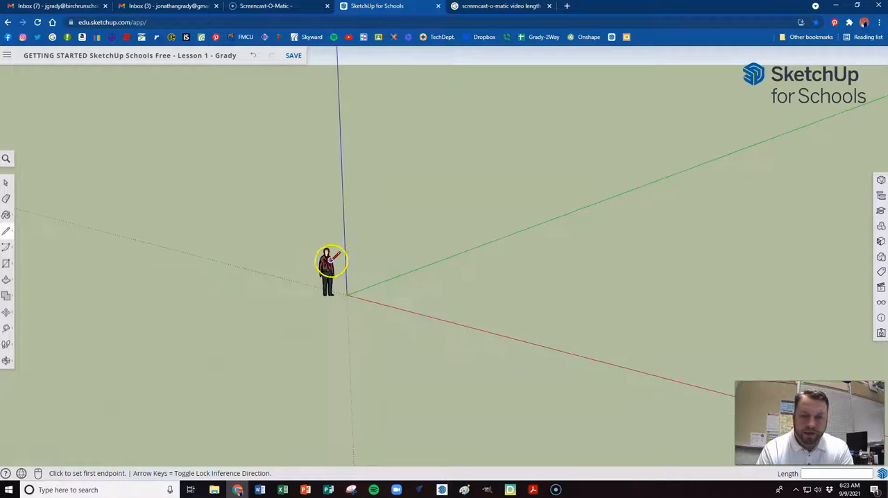
scroll(330, 262, "up", 2)
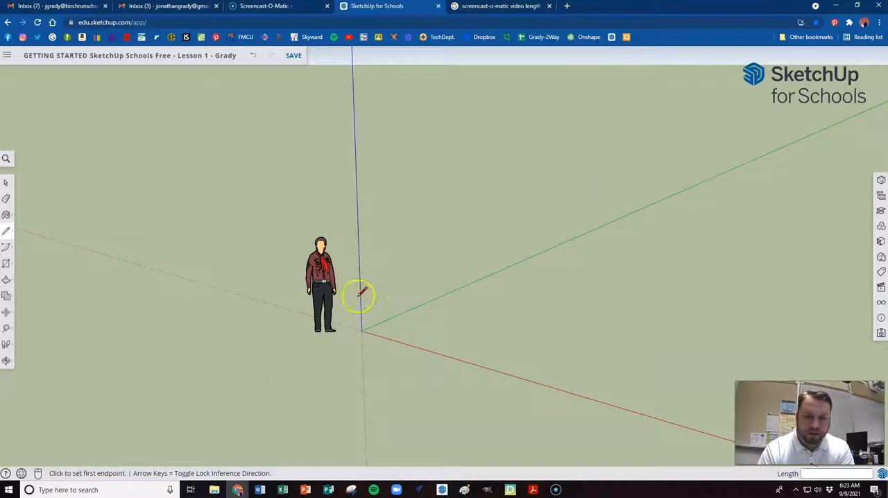
scroll(307, 291, "down", 3)
scroll(119, 279, "down", 3)
scroll(172, 283, "down", 2)
scroll(182, 287, "down", 1)
scroll(513, 271, "up", 3)
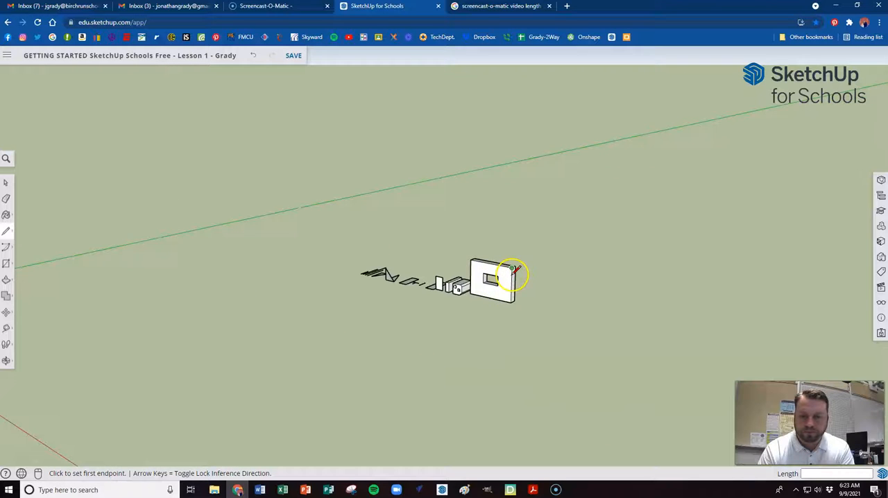
scroll(512, 270, "up", 4)
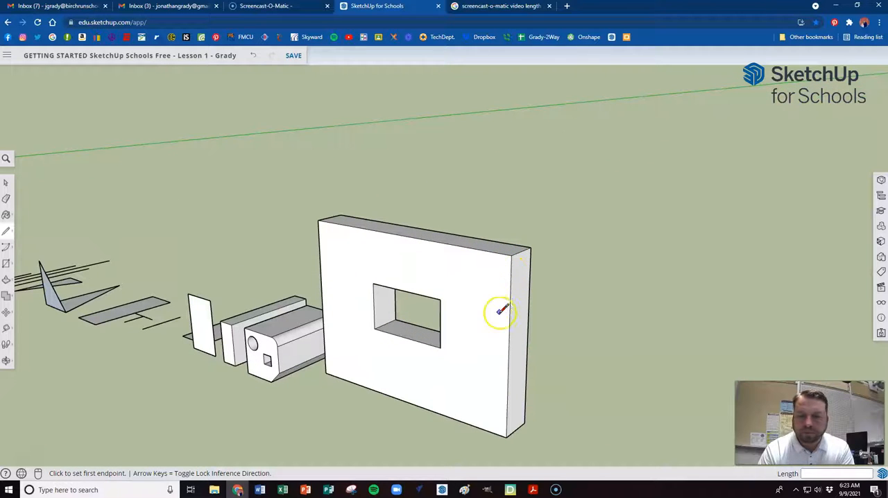
scroll(444, 333, "down", 2)
scroll(479, 393, "up", 3)
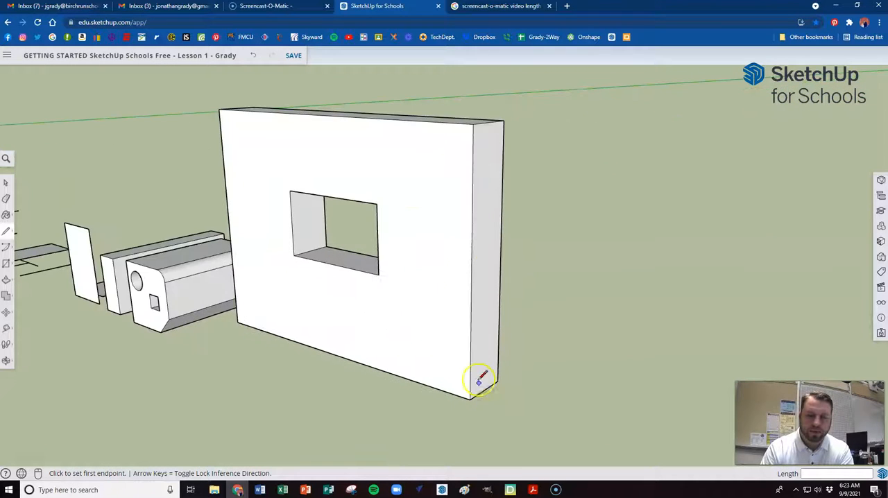
mouse_move(426, 268)
middle_mouse_down()
mouse_move(440, 289)
mouse_move(462, 299)
mouse_move(398, 226)
mouse_move(379, 183)
mouse_move(389, 146)
mouse_move(457, 87)
mouse_move(544, 101)
mouse_move(543, 250)
mouse_move(503, 295)
mouse_move(418, 325)
mouse_move(365, 323)
mouse_move(382, 192)
mouse_move(412, 80)
mouse_move(434, 59)
mouse_move(449, 310)
middle_mouse_up()
key("l")
scroll(453, 311, "down", 3)
scroll(453, 311, "down", 8)
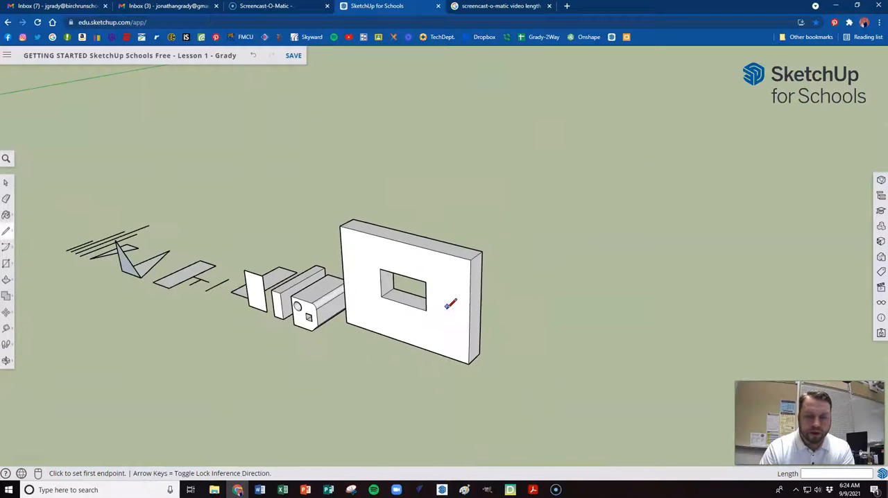
scroll(484, 299, "down", 2)
scroll(174, 321, "up", 10)
scroll(192, 297, "up", 4)
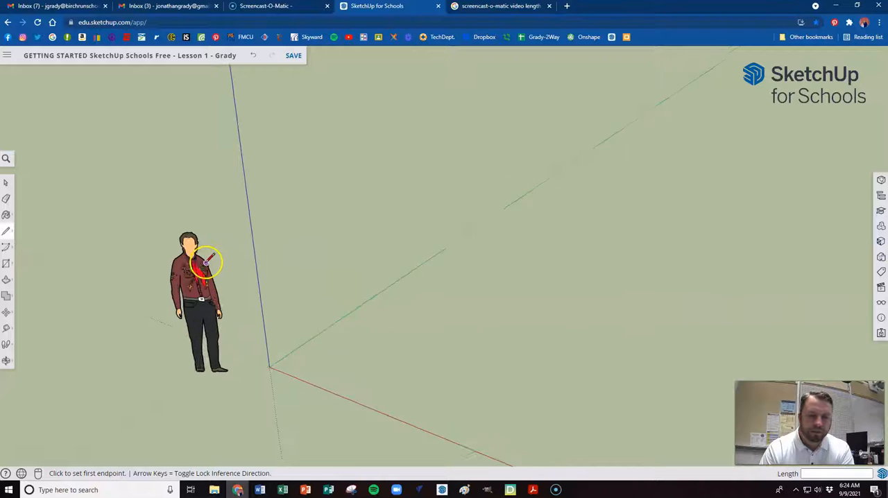
Draw two connected 6-inch lines near the origin, the first parallel to the green axis and the second parallel to the red axis
scroll(206, 261, "down", 3)
scroll(213, 305, "up", 1)
middle_click_drag(205, 316, 221, 276)
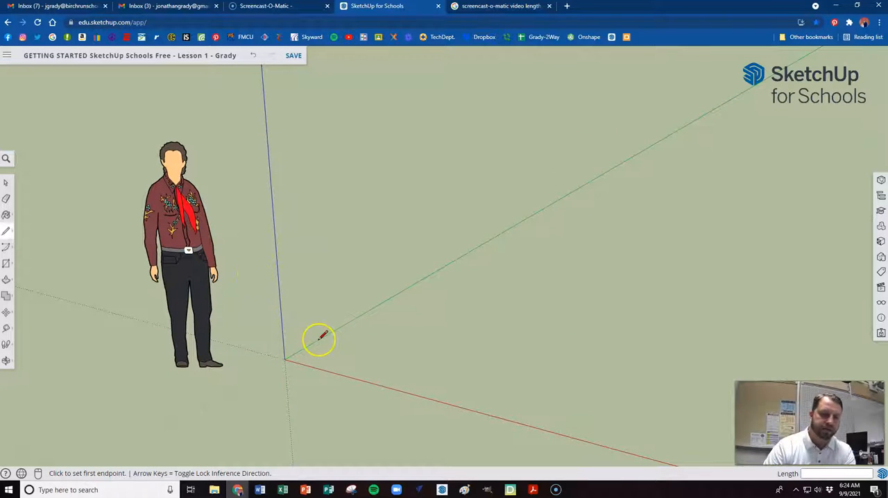
left_click(285, 359)
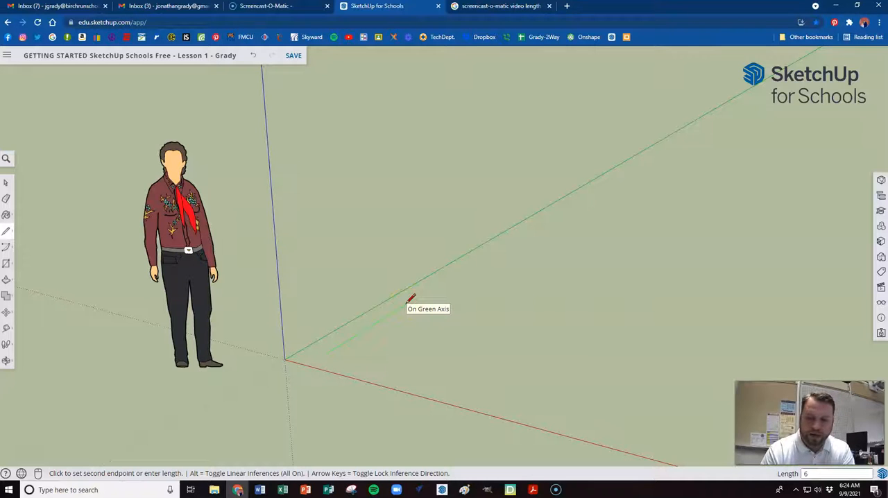
key("Return")
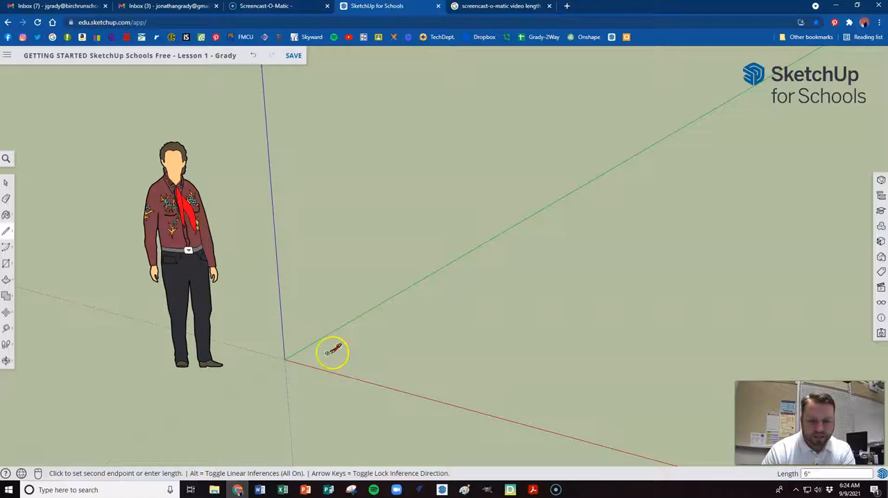
left_click(430, 365)
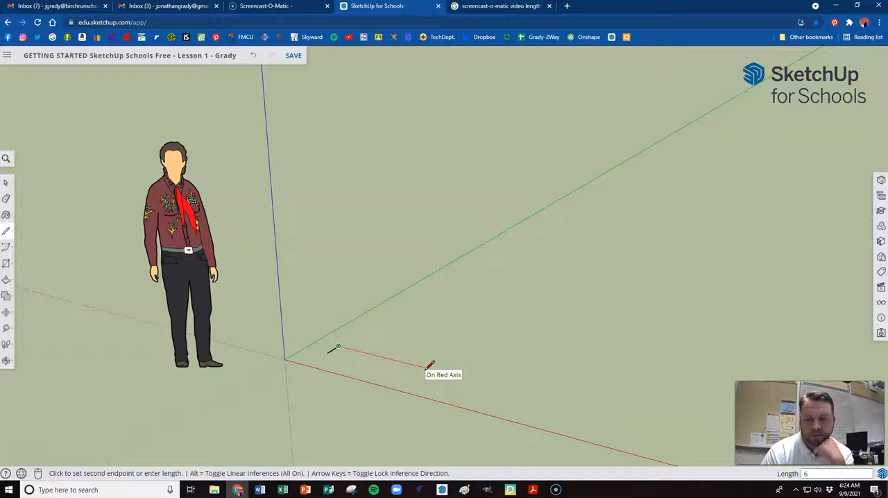
type("6")
key("Return")
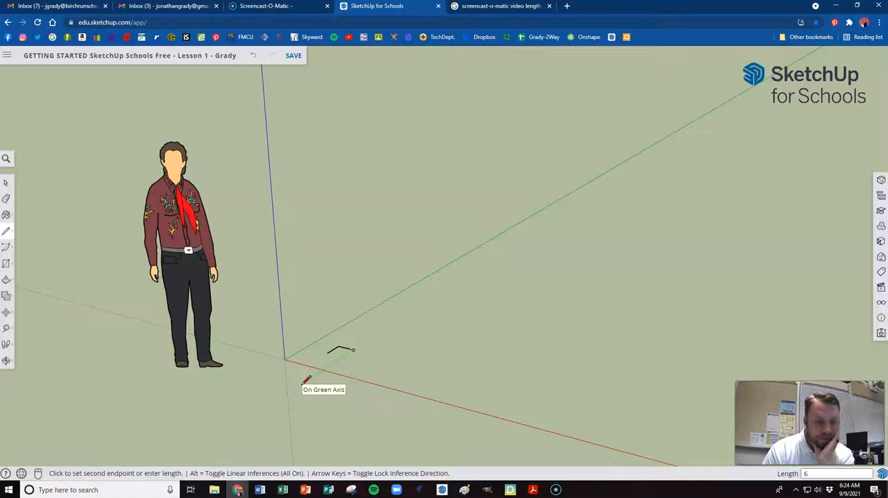
Draw a third 6-inch edge back parallel to the green axis and close the square at its starting corner
left_click(329, 353)
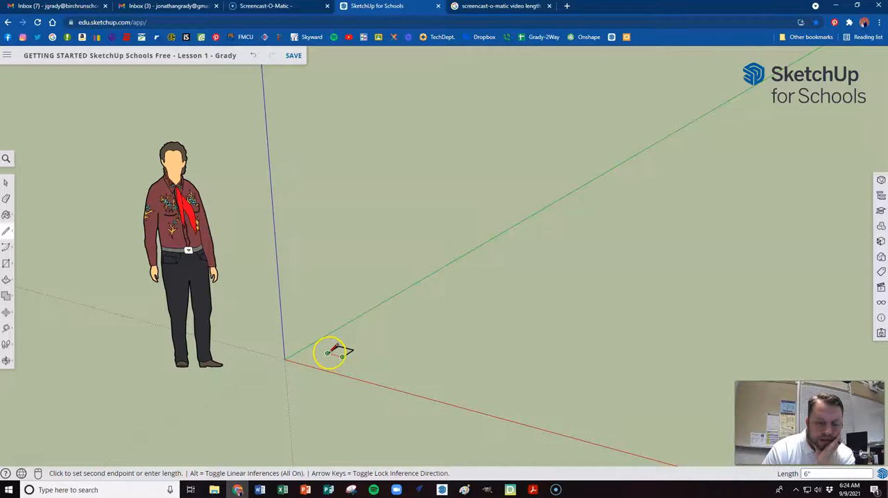
scroll(327, 353, "up", 5)
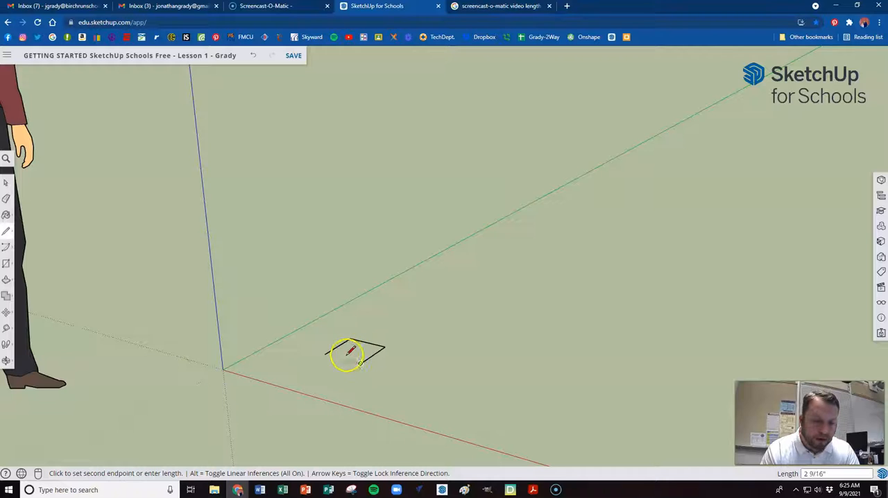
left_click(325, 354)
scroll(325, 356, "up", 2)
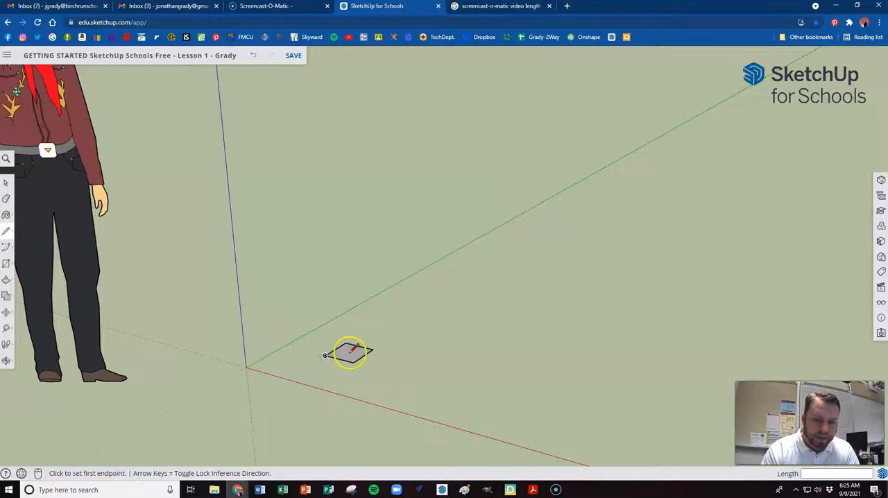
scroll(351, 352, "up", 2)
scroll(351, 355, "down", 4)
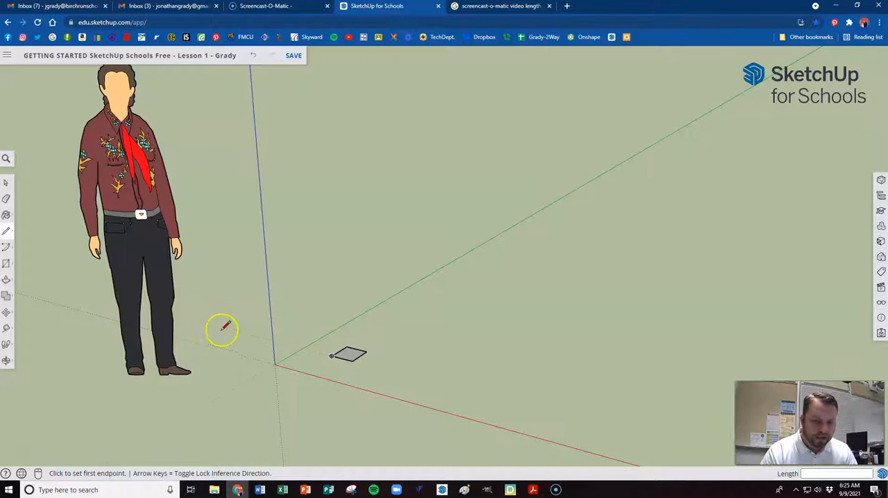
Extrude the 6-inch square face 8 feet straight up into a tall post
key("p")
left_click(349, 352)
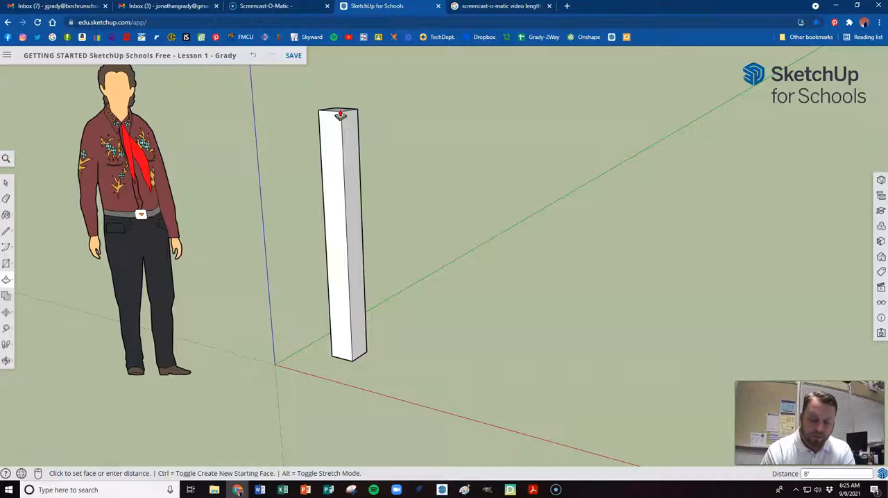
key("Return")
scroll(341, 116, "down", 5)
scroll(271, 186, "up", 2)
scroll(246, 239, "down", 1)
scroll(347, 133, "up", 4)
scroll(287, 143, "down", 3)
scroll(154, 199, "up", 1)
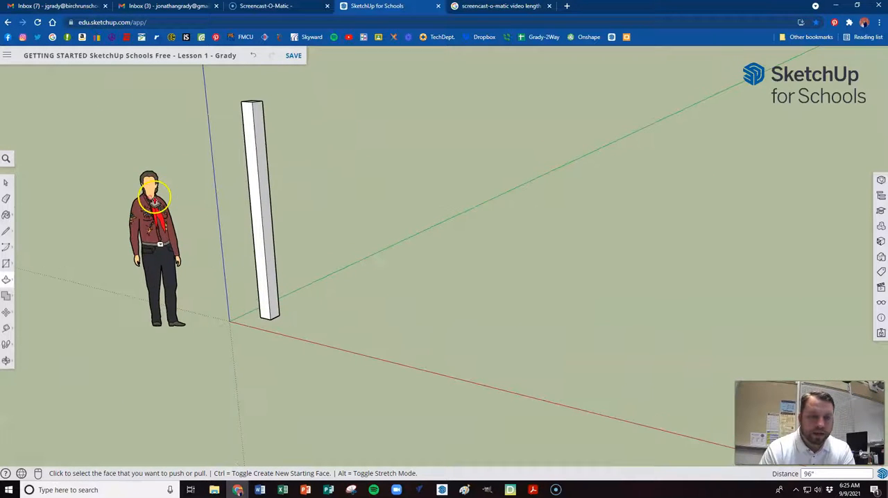
scroll(154, 199, "up", 1)
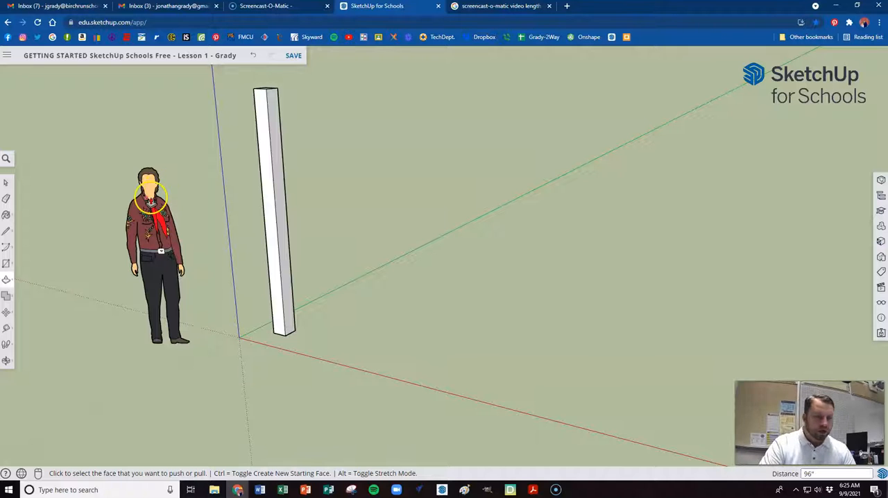
Practise selecting the entire post and only one face with its edges, clearing the selection each time
left_click(5, 182)
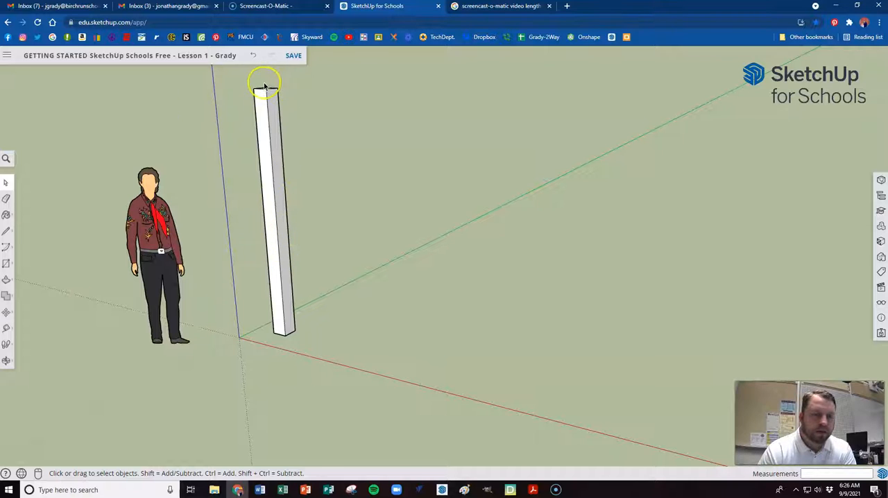
scroll(265, 89, "up", 3)
scroll(326, 143, "down", 3)
scroll(293, 119, "up", 1)
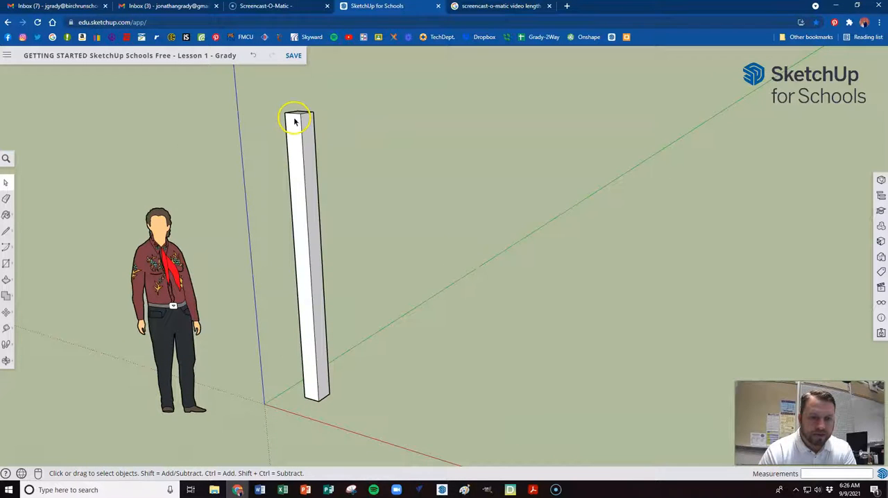
triple_click(299, 164)
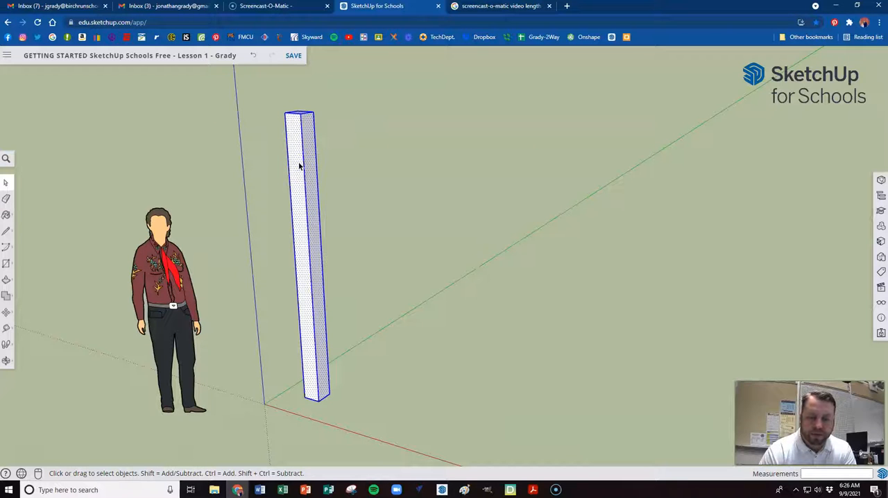
left_click(349, 165)
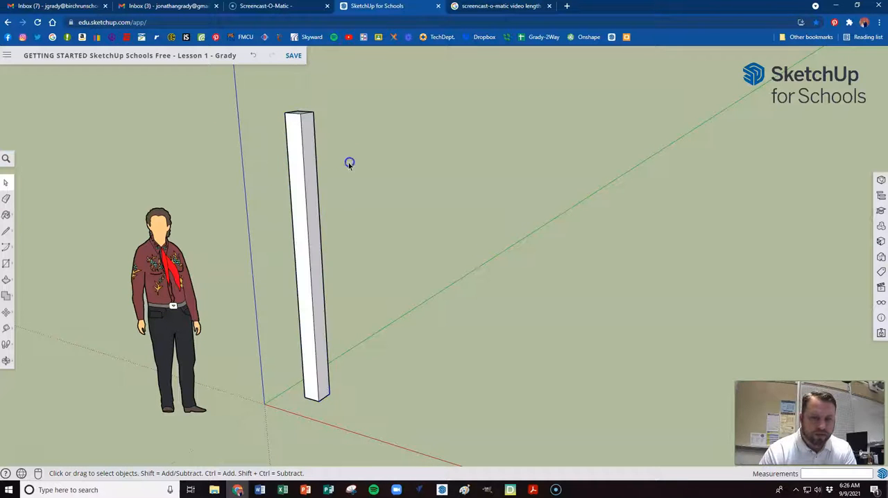
left_click(296, 173)
triple_click(297, 172)
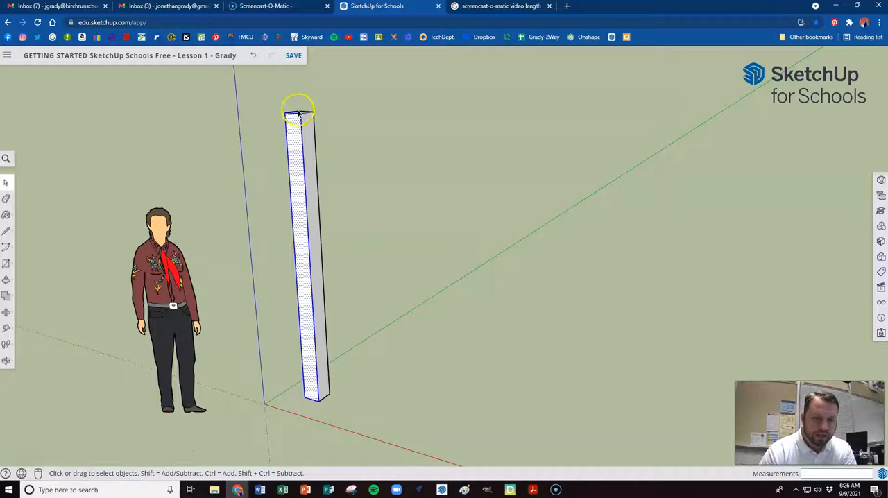
left_click(337, 167)
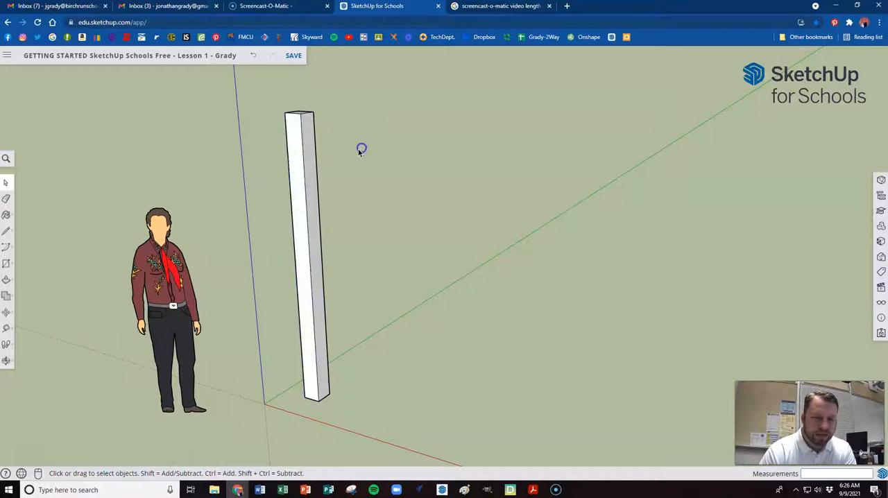
Select all of the post's connected faces and edges, make them a group, and clear the selection
left_click(296, 163)
triple_click(297, 163)
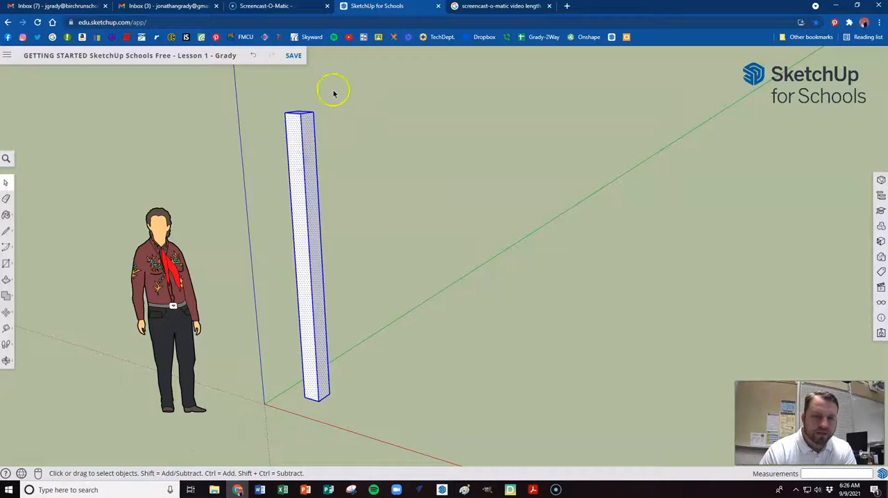
right_click(298, 175)
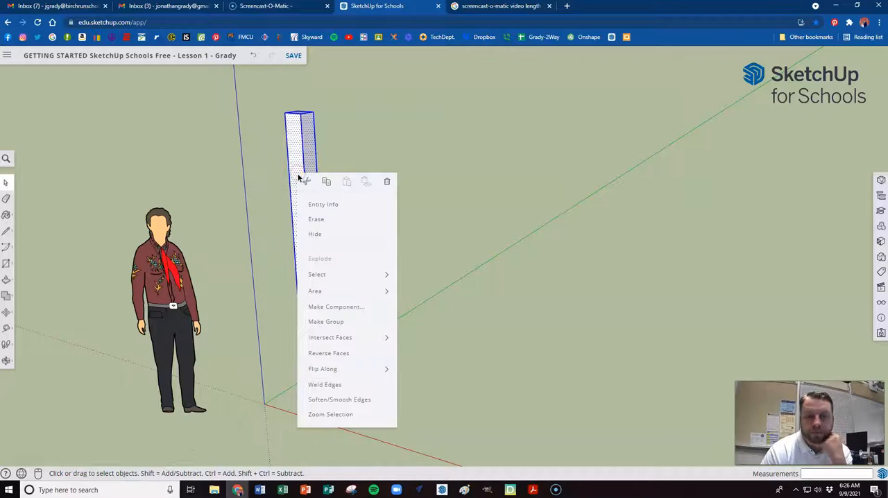
left_click(324, 322)
left_click(365, 280)
left_click(310, 272)
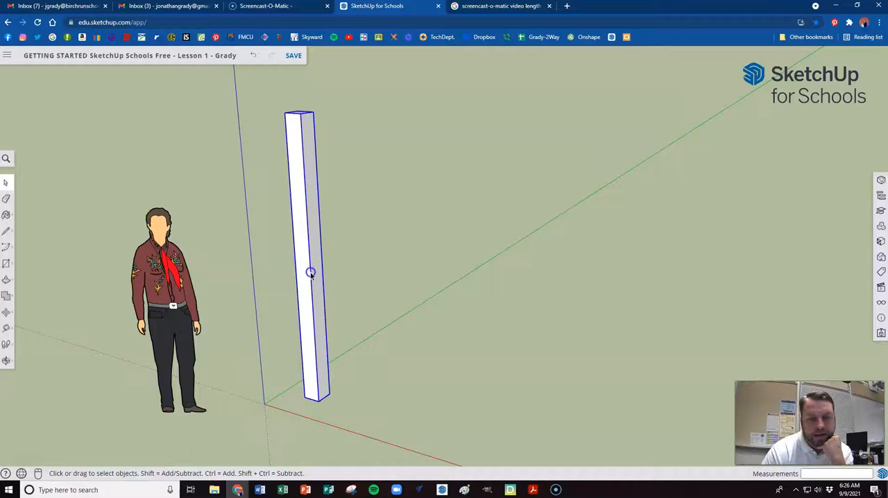
left_click(343, 173)
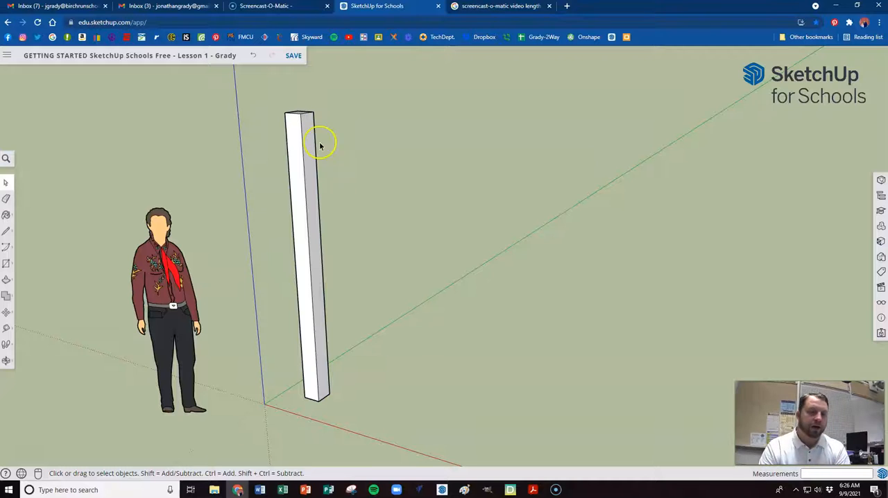
Draw a 6-inch square across the upper end of the post's side face, starting from its top corner
scroll(311, 120, "up", 2)
scroll(313, 113, "down", 4)
scroll(312, 113, "up", 3)
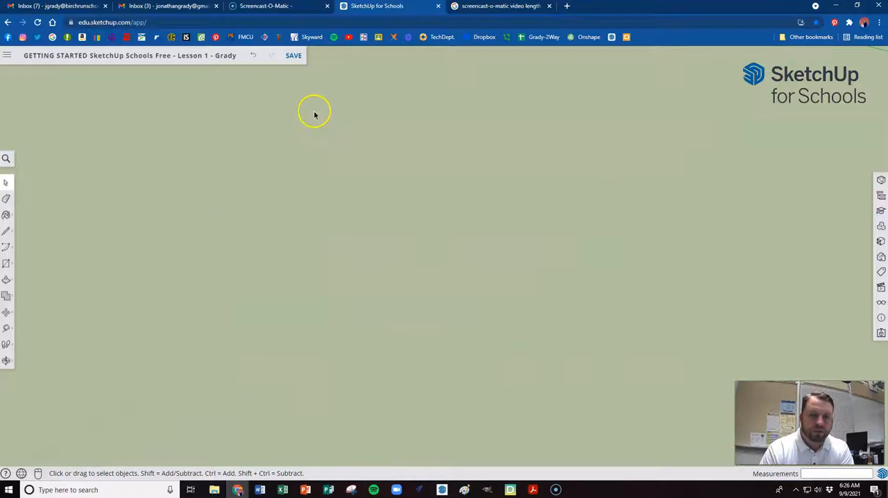
scroll(404, 132, "down", 4)
scroll(404, 162, "up", 1)
scroll(405, 159, "up", 4)
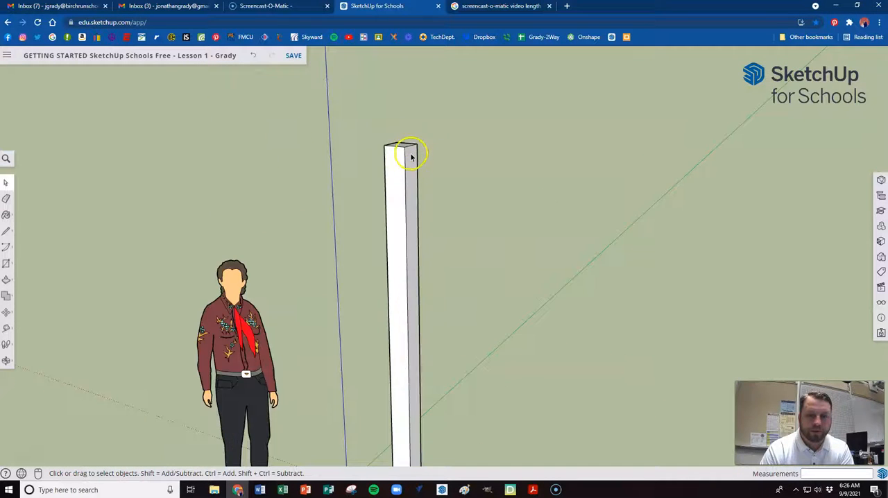
scroll(399, 194, "up", 3)
scroll(340, 216, "down", 3)
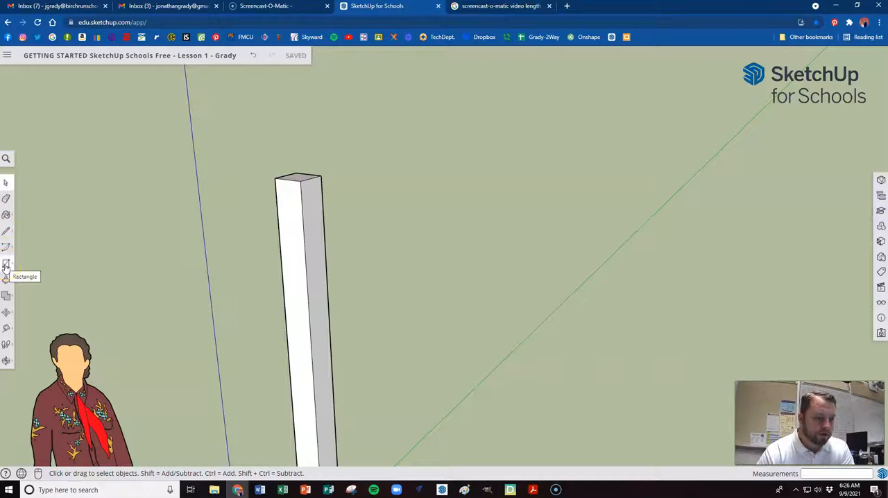
key("r")
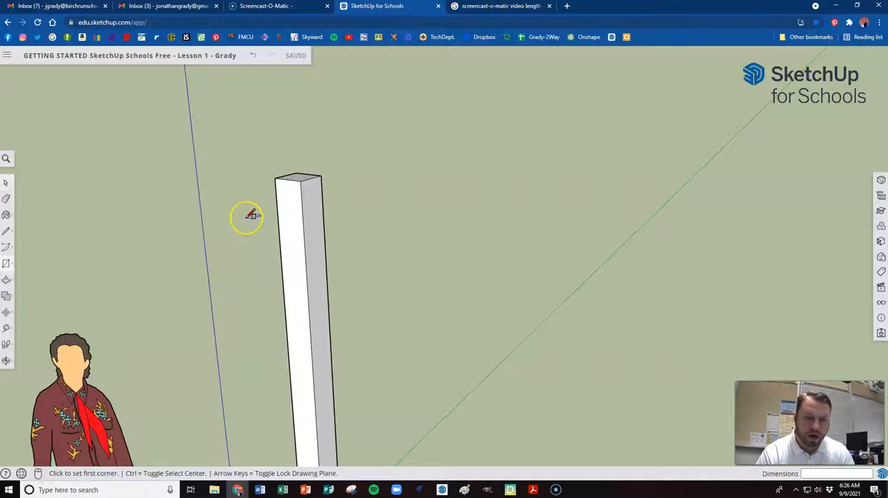
left_click(321, 175)
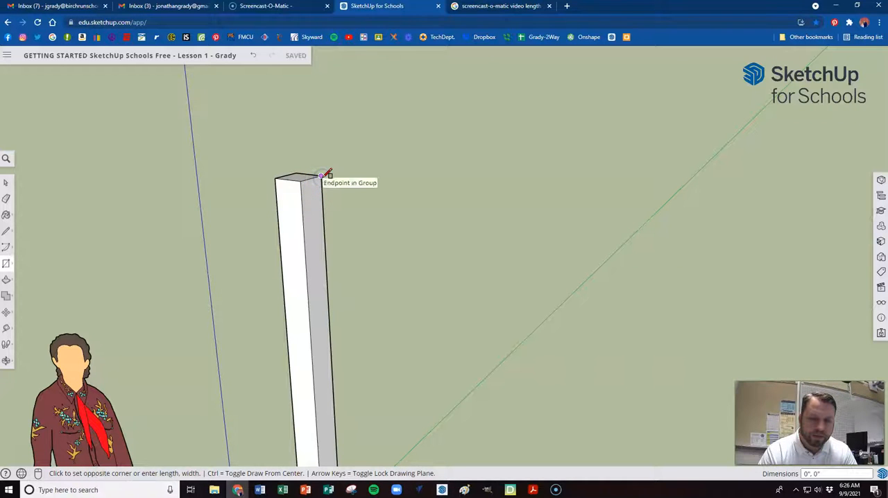
left_click(309, 228)
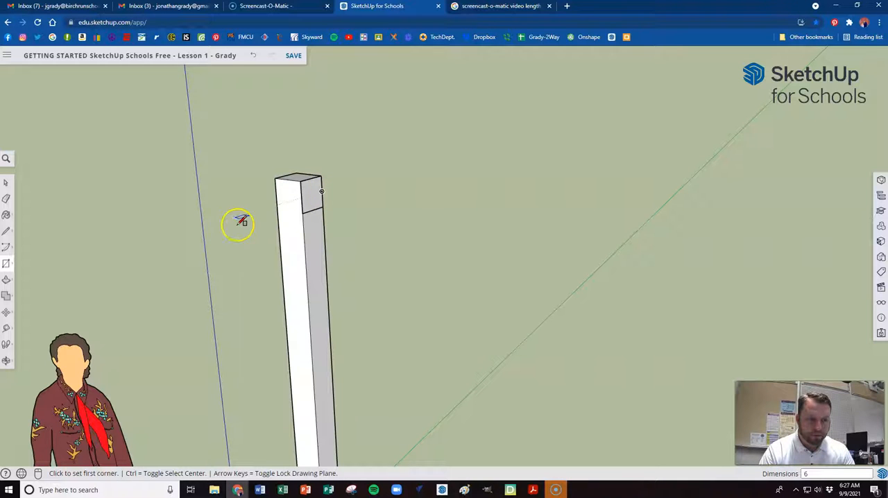
Extrude the square at the top of the post 3 feet outward into a horizontal arm
key("p")
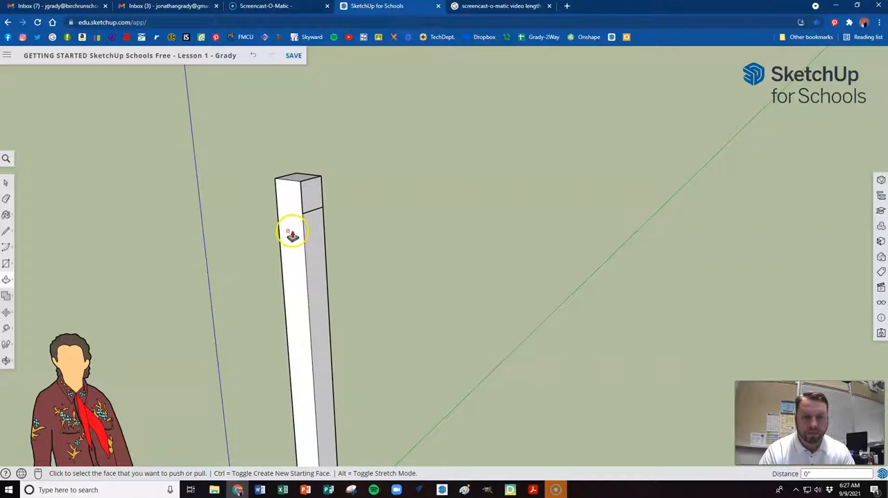
left_click(310, 199)
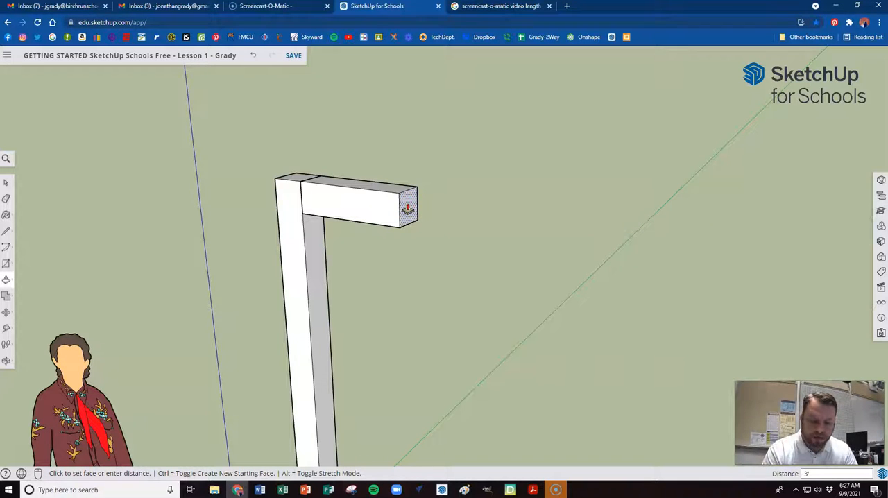
key("Return")
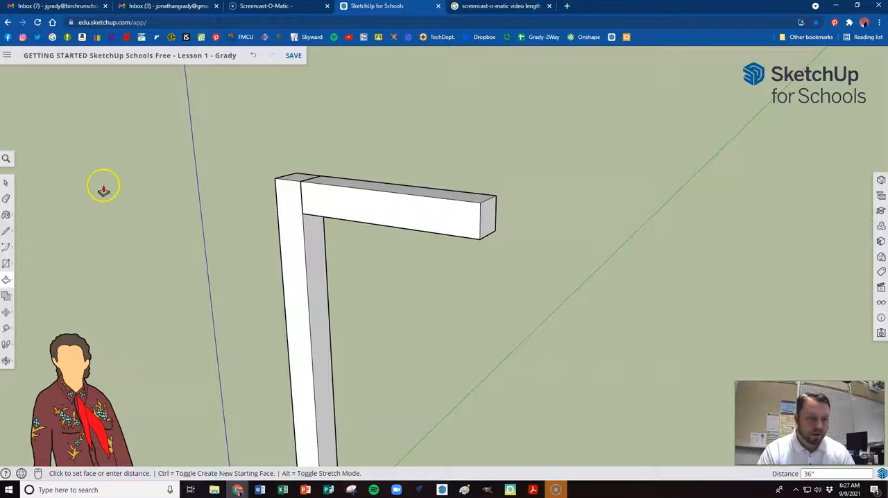
Select all the geometry of the upper arm and make it a separate group
left_click(6, 182)
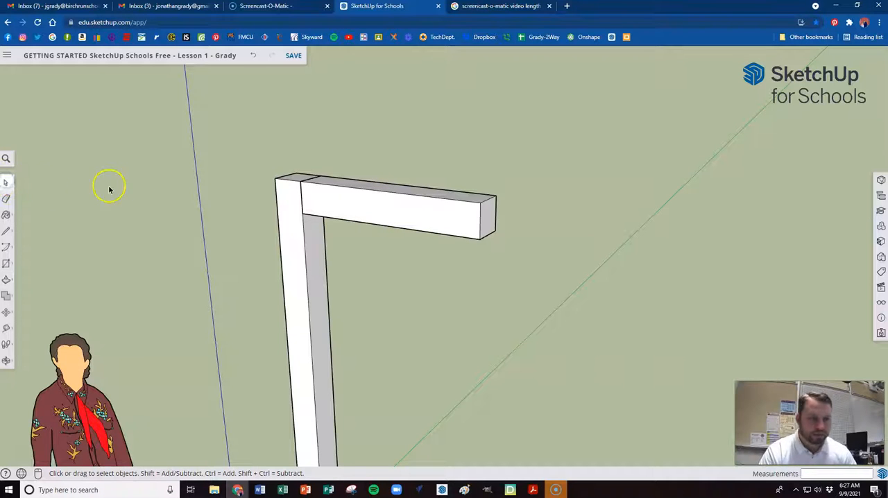
triple_click(369, 211)
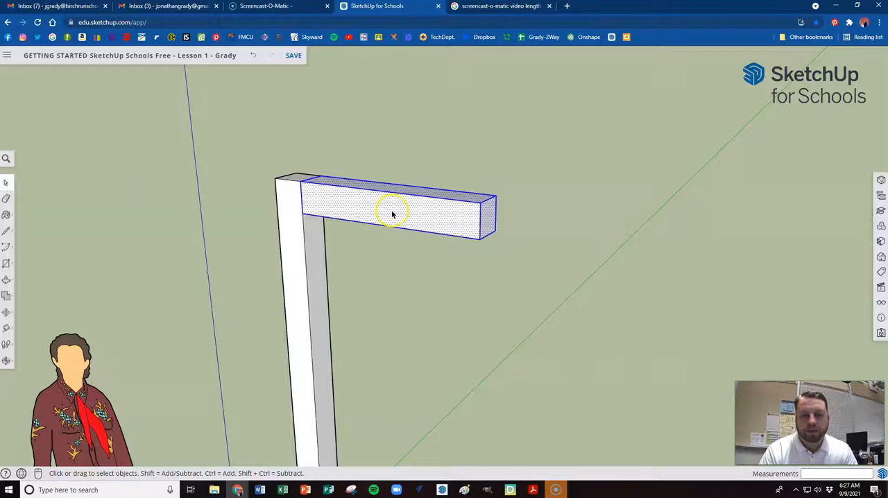
right_click(392, 213)
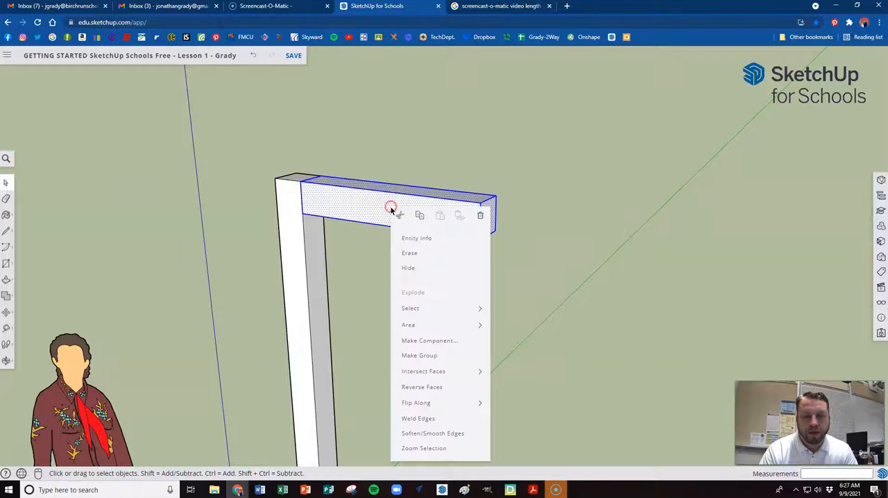
left_click(423, 358)
Draw a 6-inch square across the lower end of the post's side face, starting from its bottom corner
scroll(423, 355, "down", 5)
scroll(278, 188, "up", 1)
scroll(278, 188, "down", 1)
scroll(326, 257, "up", 1)
scroll(299, 188, "up", 1)
scroll(312, 338, "up", 1)
scroll(280, 366, "up", 3)
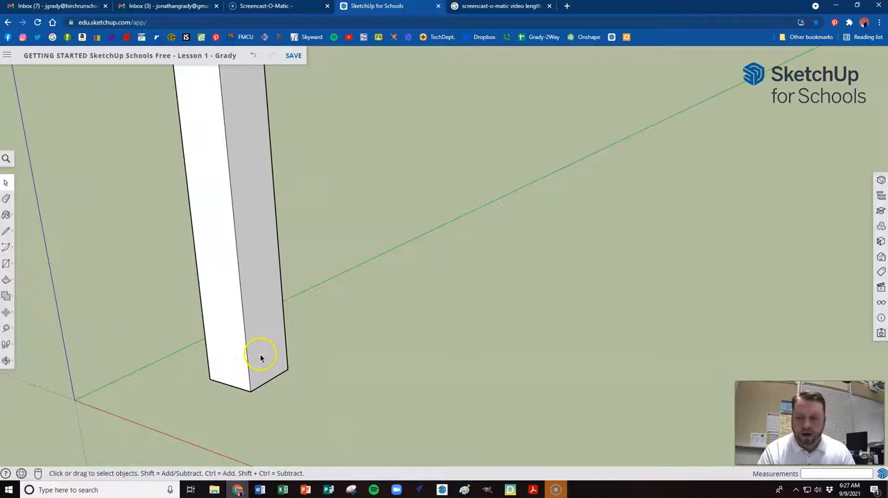
key("r")
left_click(287, 368)
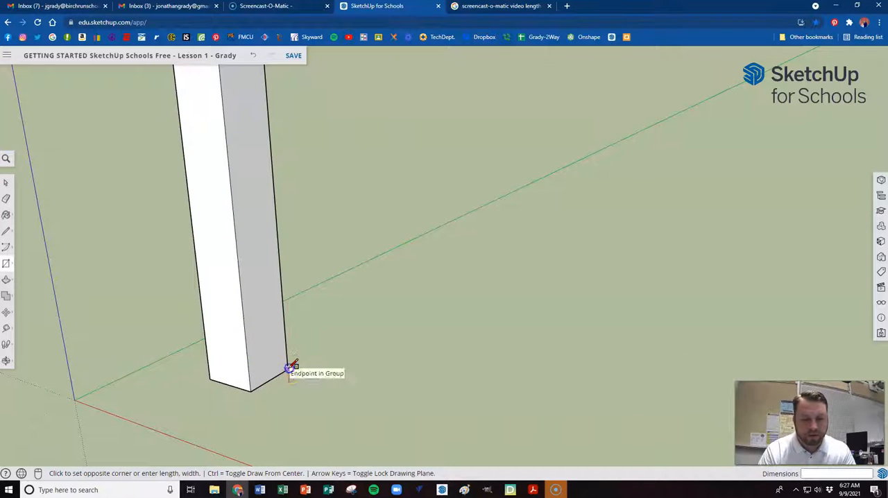
left_click(247, 299)
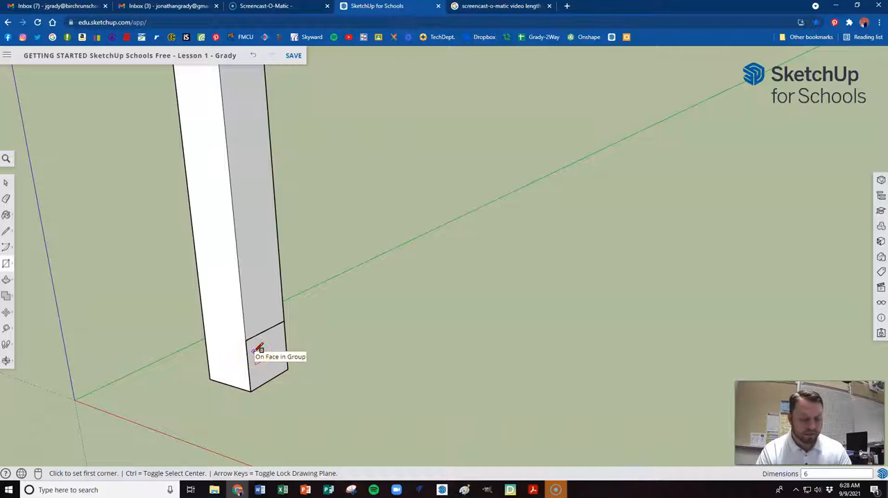
Extrude the square at the foot of the post 4 feet outward into a horizontal base beam
key("p")
left_click(259, 351)
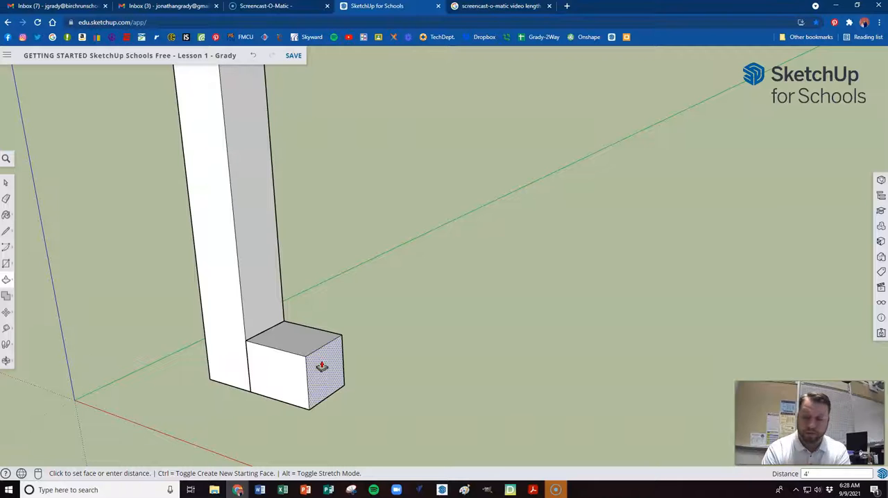
key("Return")
scroll(273, 327, "down", 3)
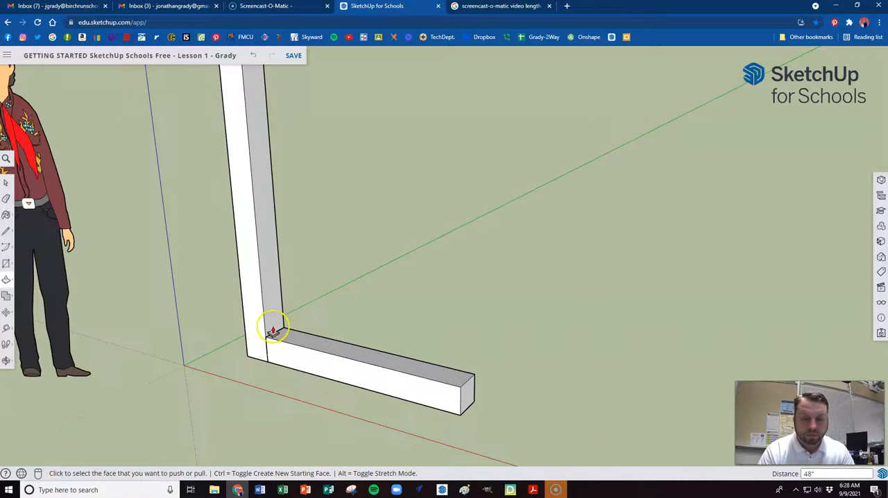
scroll(248, 359, "down", 2)
Select all the geometry of the lower beam and make it a separate group
key("space")
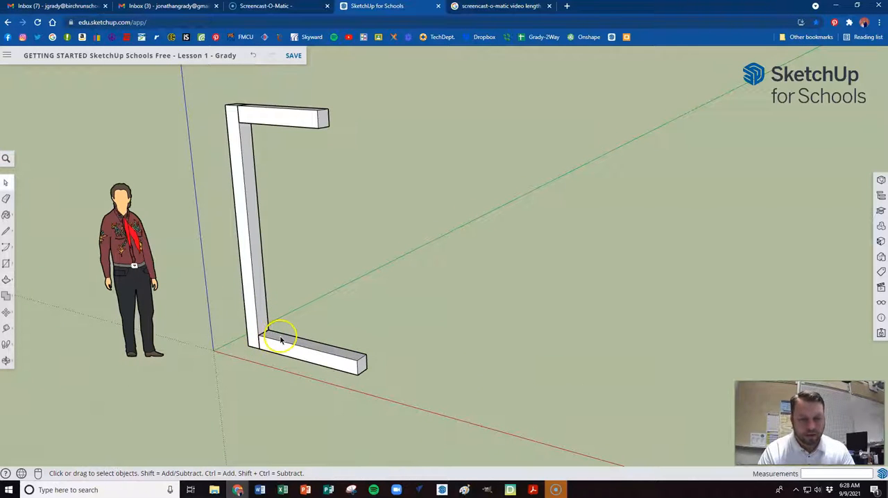
scroll(281, 340, "up", 2)
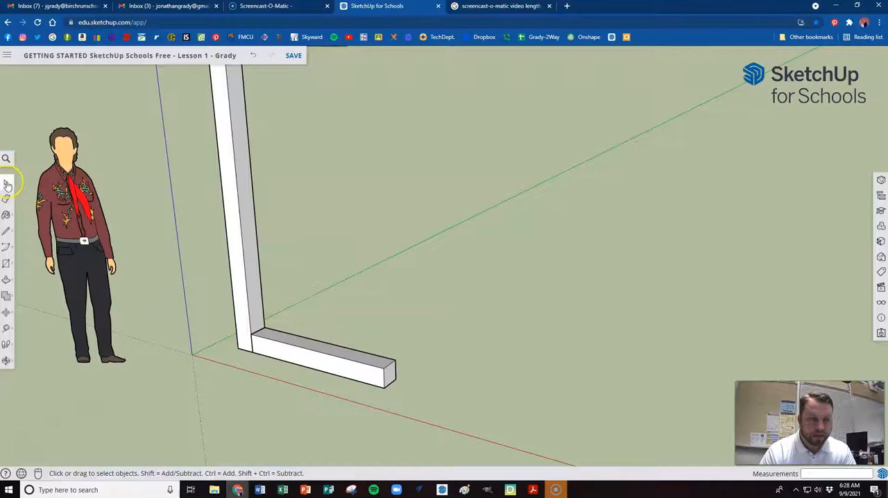
triple_click(286, 349)
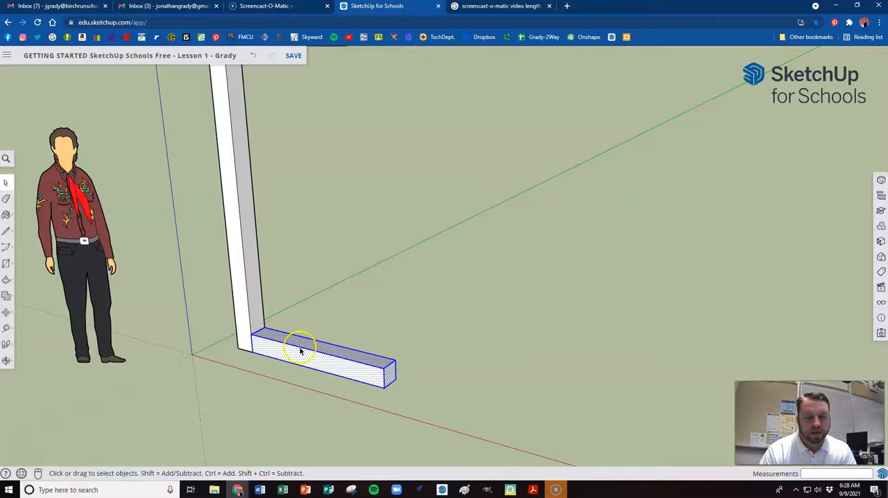
right_click(318, 363)
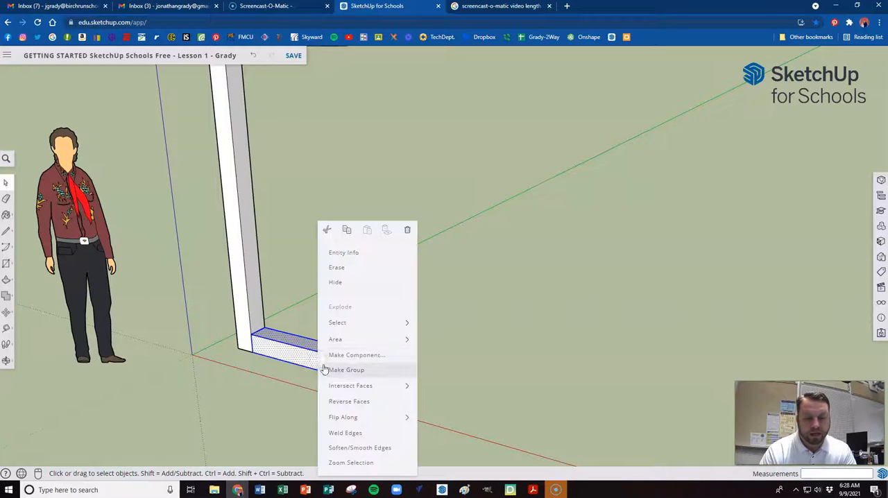
left_click(344, 371)
scroll(340, 403, "down", 5)
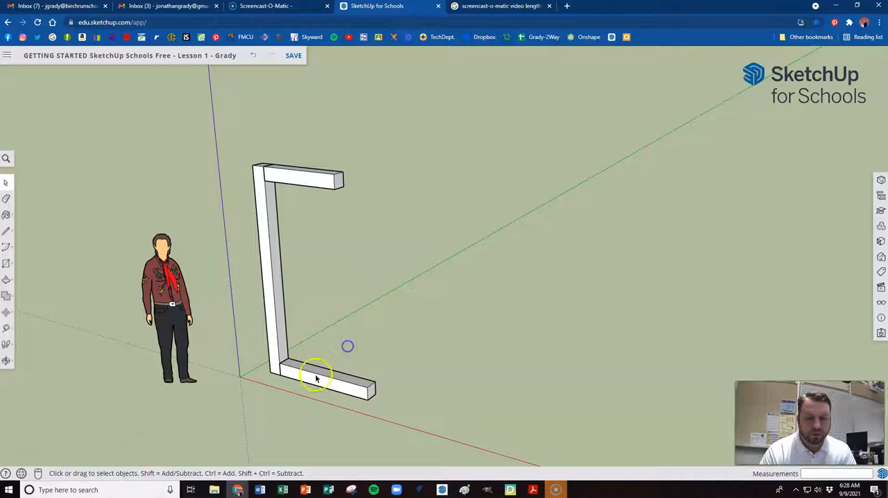
Select the base beam and the upper arm in turn to check that each is a separate group
left_click(302, 371)
left_click(282, 181)
left_click(310, 245)
Draw a 6-inch square on top of the base beam at its outer end, starting from the front corner
scroll(361, 367, "up", 2)
left_click(363, 389)
scroll(370, 391, "up", 2)
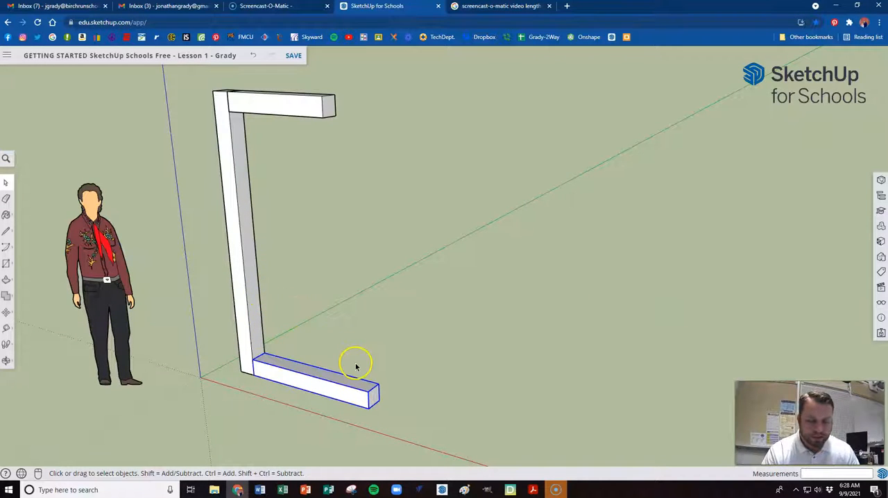
key("r")
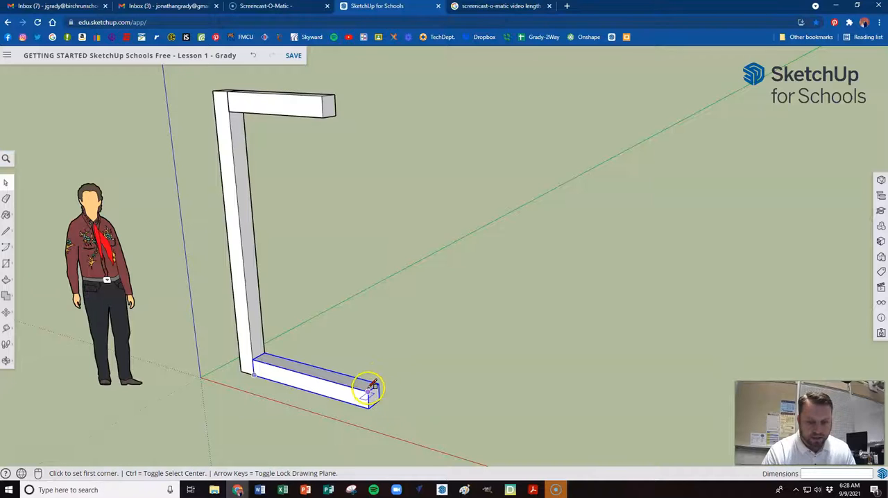
scroll(371, 390, "up", 2)
scroll(371, 392, "up", 1)
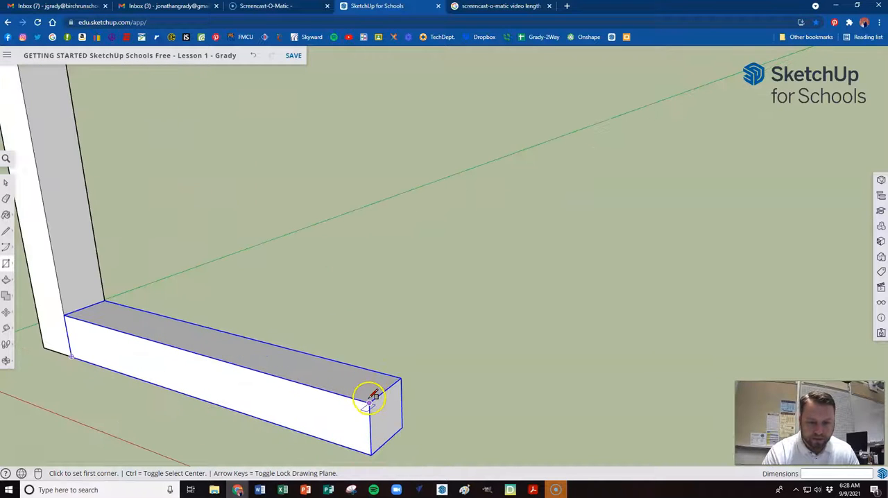
left_click(370, 402)
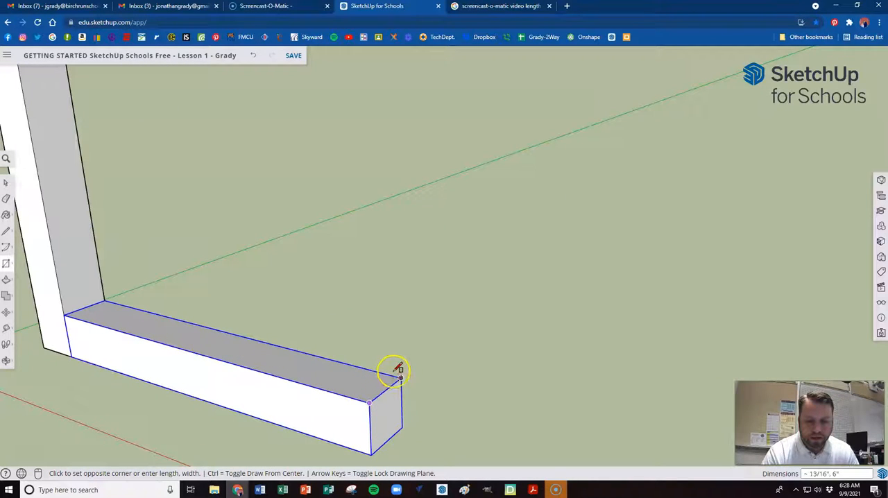
left_click(337, 359)
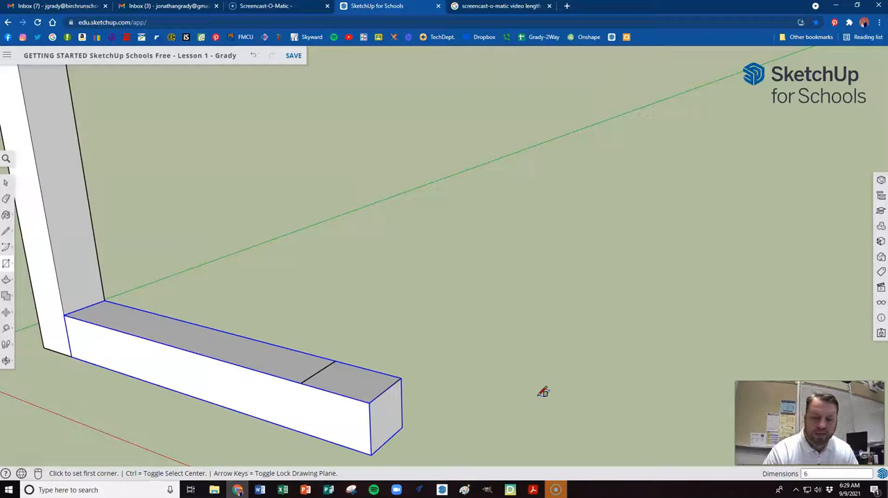
Extrude the square at the base beam's outer end 4 feet upward into a short post
key("p")
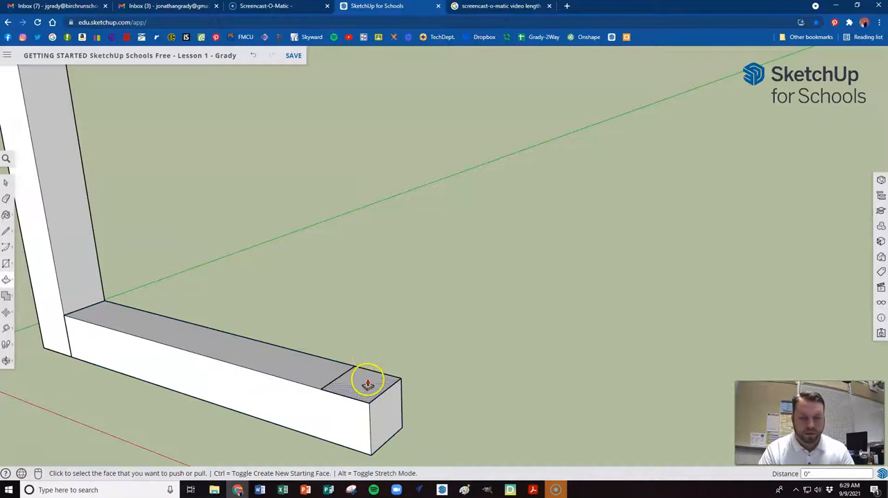
left_click(367, 379)
scroll(370, 340, "down", 6)
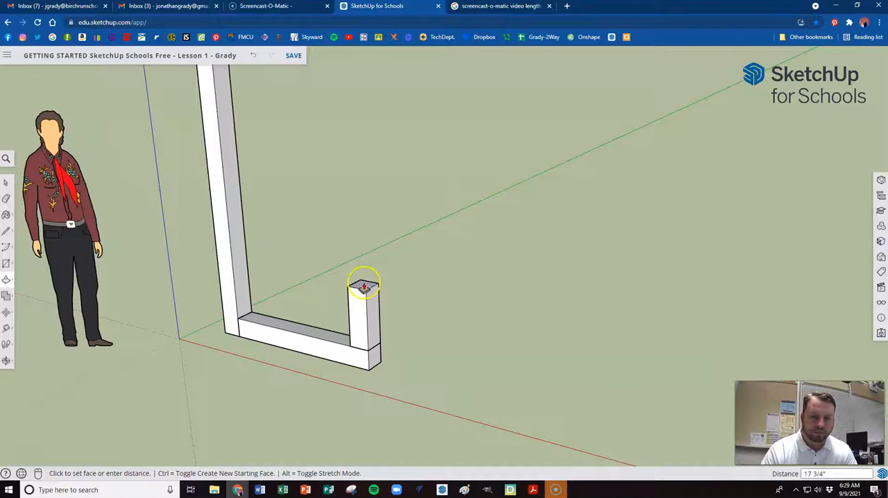
scroll(361, 241, "down", 2)
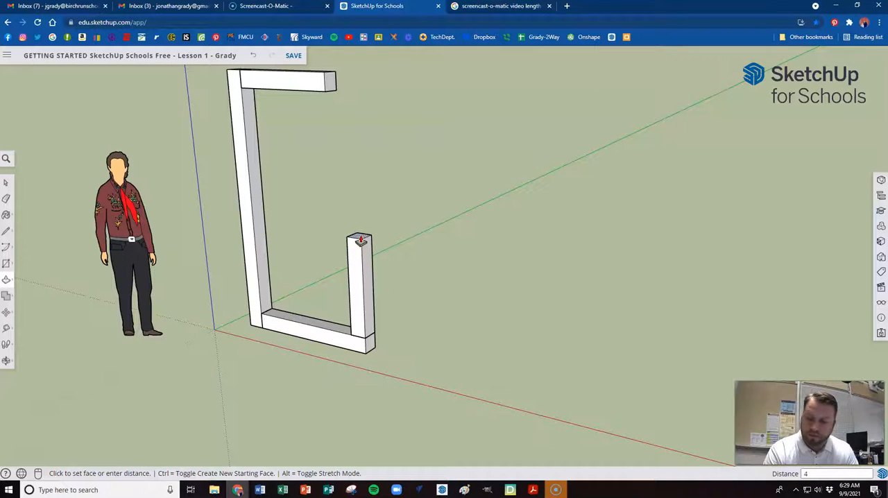
key("Return")
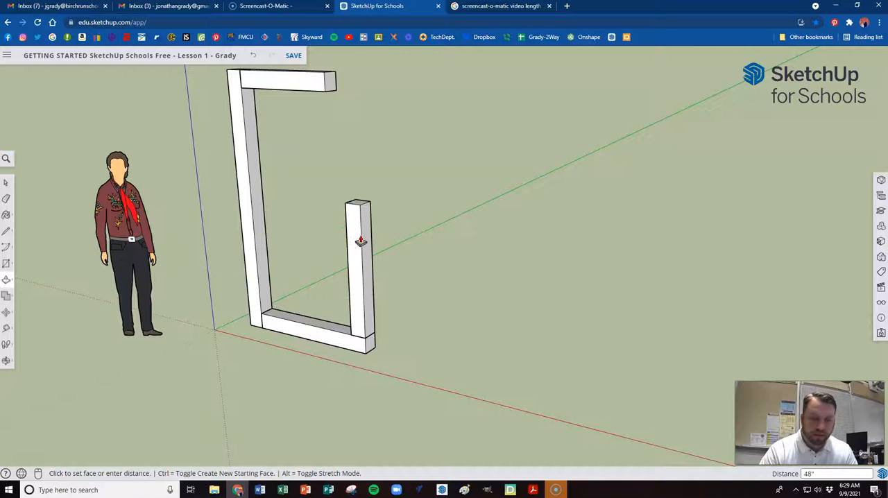
Select all the geometry of the short post and make it a separate group
key("space")
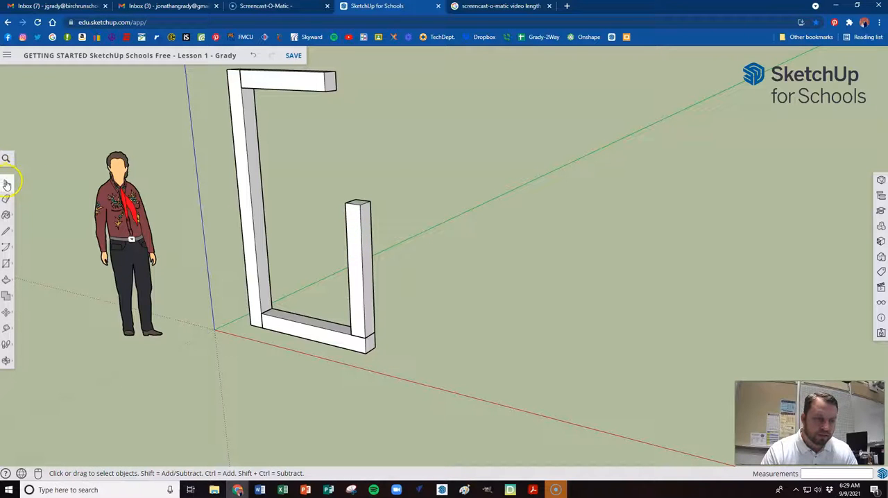
double_click(353, 241)
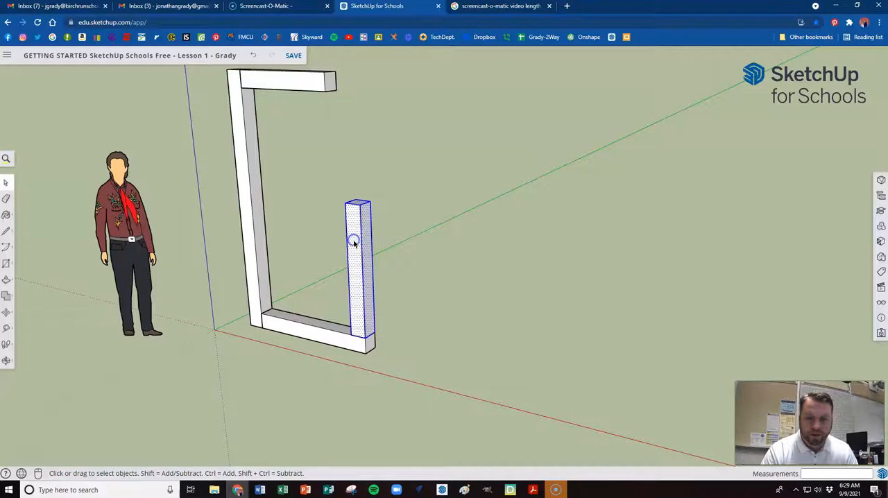
right_click(356, 242)
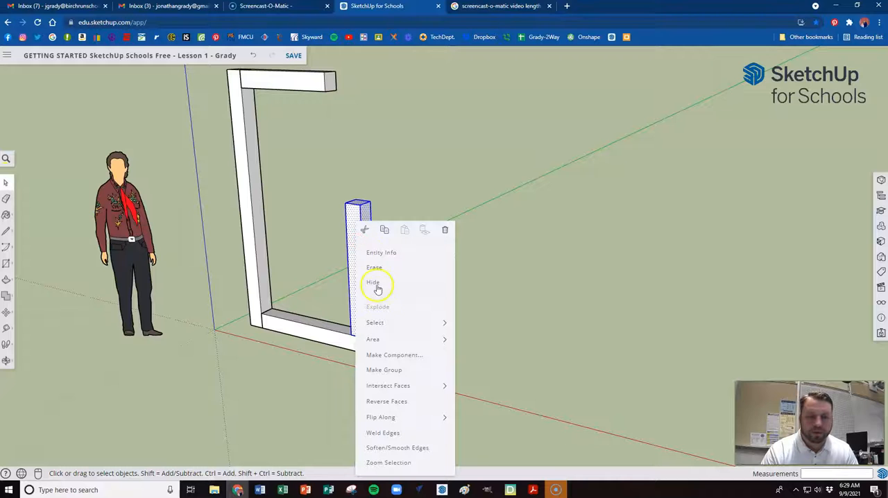
left_click(386, 370)
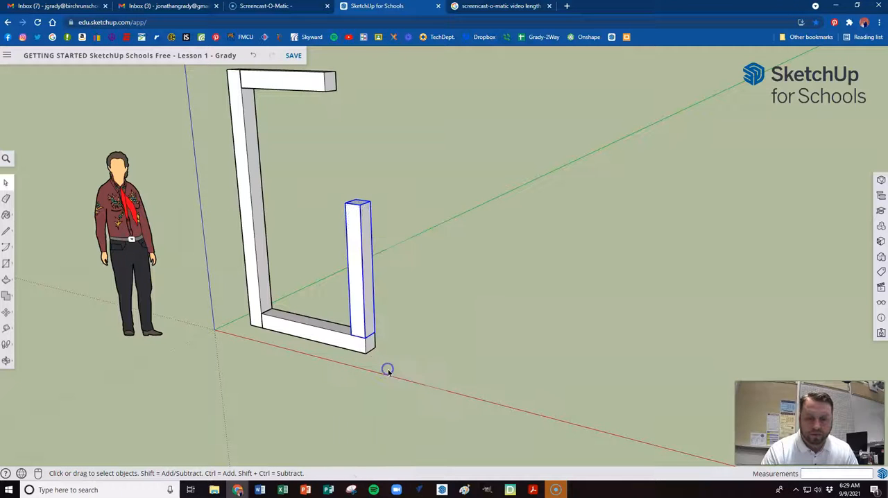
Draw an upright 6-inch square on the outer top edge of the short post, in line with its outer face, and clear the selection
scroll(351, 195, "up", 2)
middle_click_drag(352, 218, 474, 292)
middle_click_drag(356, 247, 412, 210)
scroll(412, 210, "up", 3)
scroll(385, 195, "down", 2)
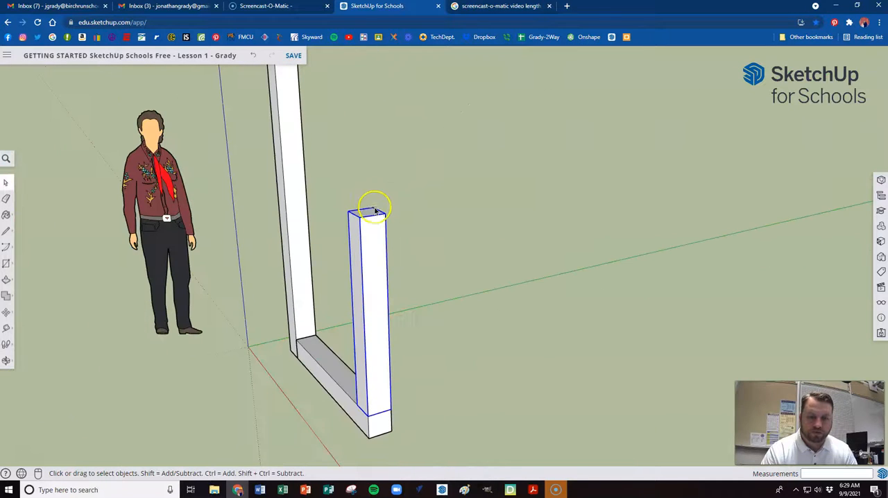
left_click(11, 265)
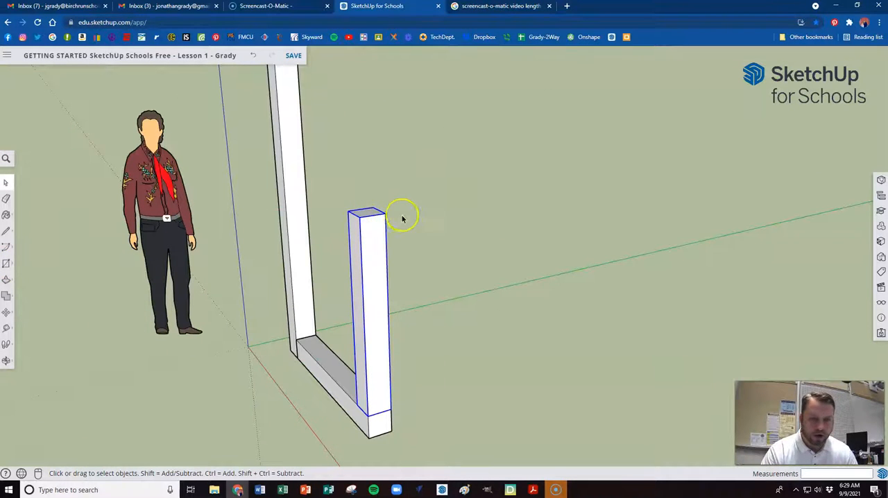
left_click(359, 218)
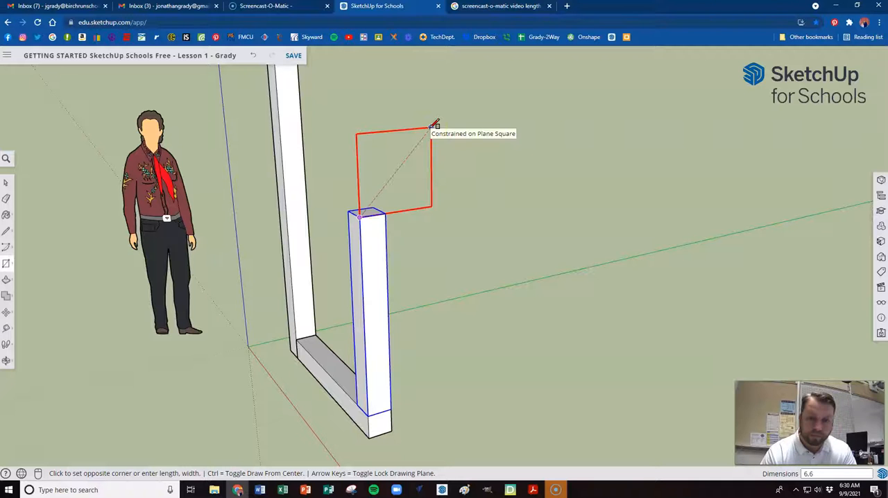
left_click(435, 124)
middle_click_drag(256, 183, 579, 201)
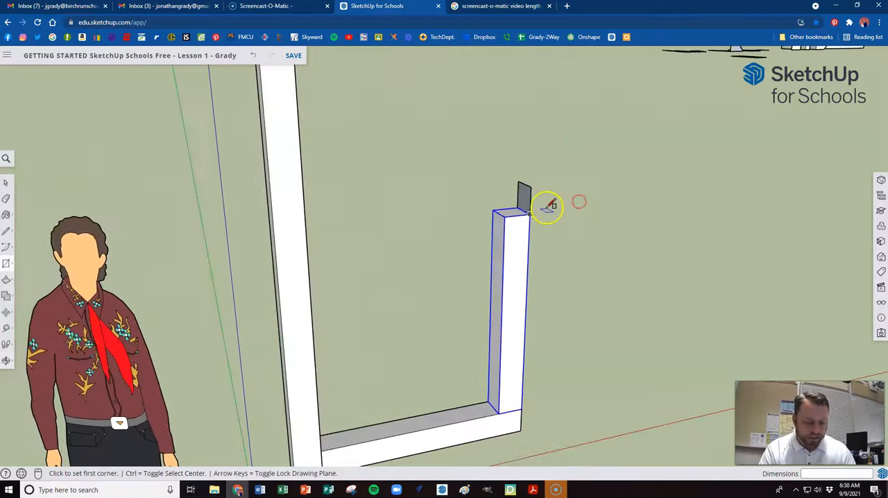
key("space")
left_click(571, 186)
scroll(476, 157, "down", 3)
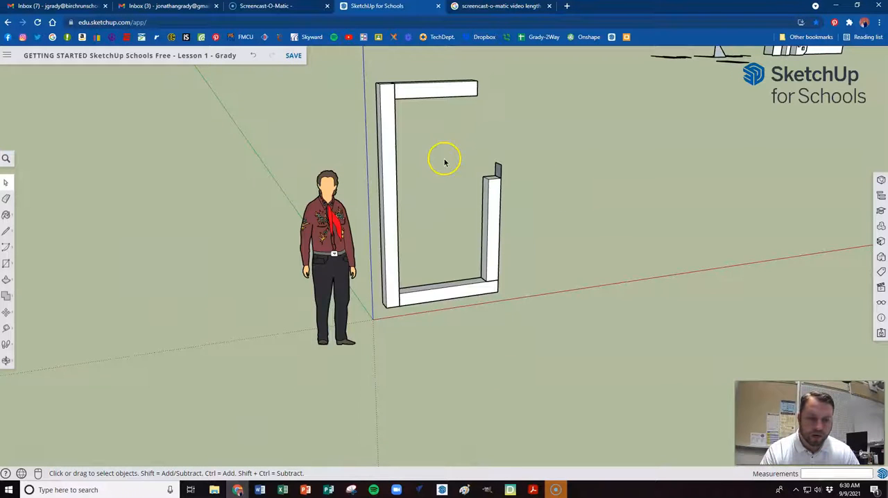
scroll(444, 159, "up", 1)
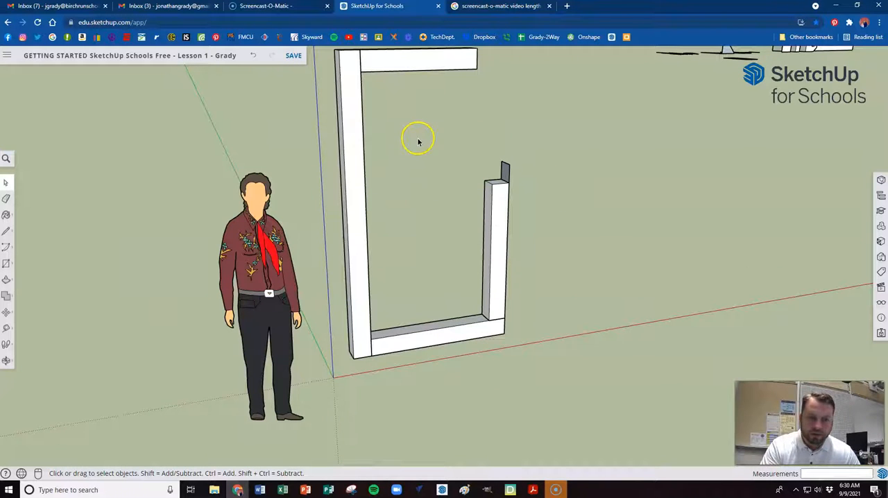
key("l")
left_click(401, 233)
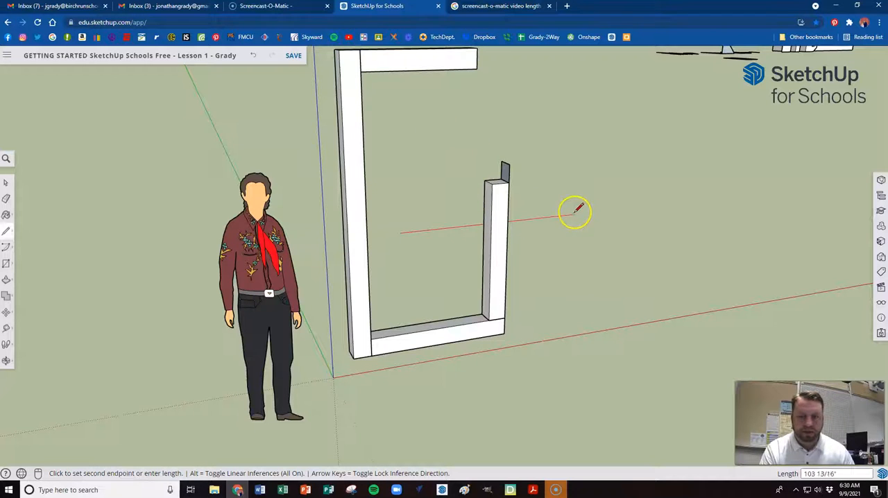
key("Escape")
scroll(409, 194, "down", 2)
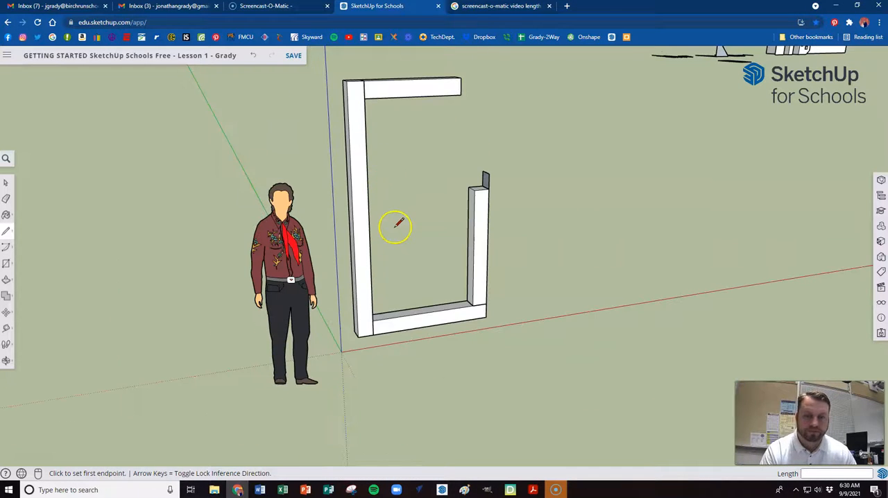
Extrude the upright square 48 inches across the top of the short post until it meets the tall post
scroll(369, 85, "up", 3)
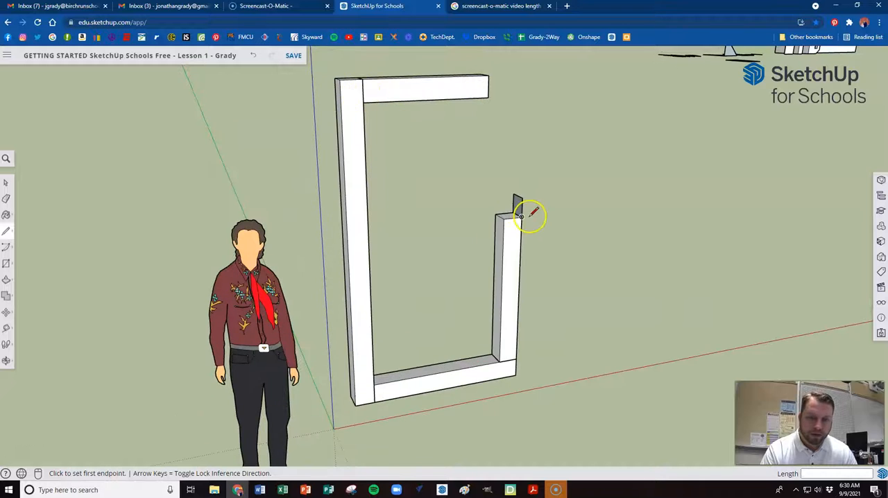
scroll(501, 206, "up", 3)
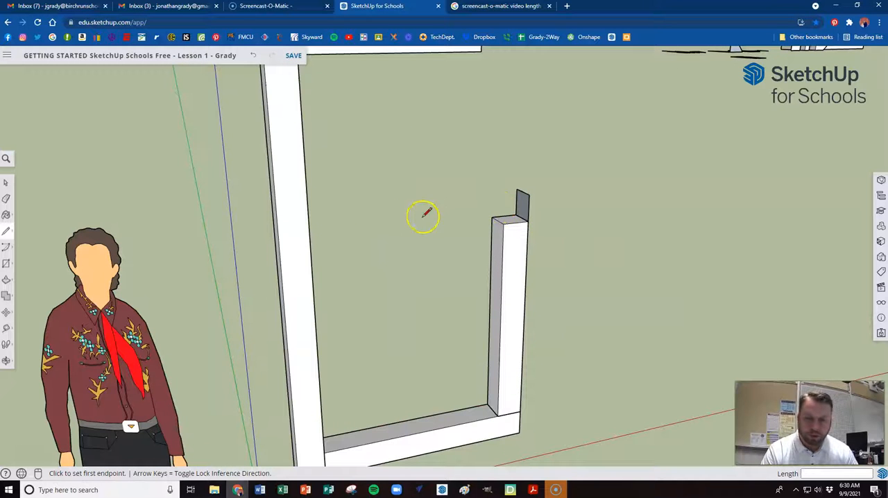
key("p")
left_click(522, 201)
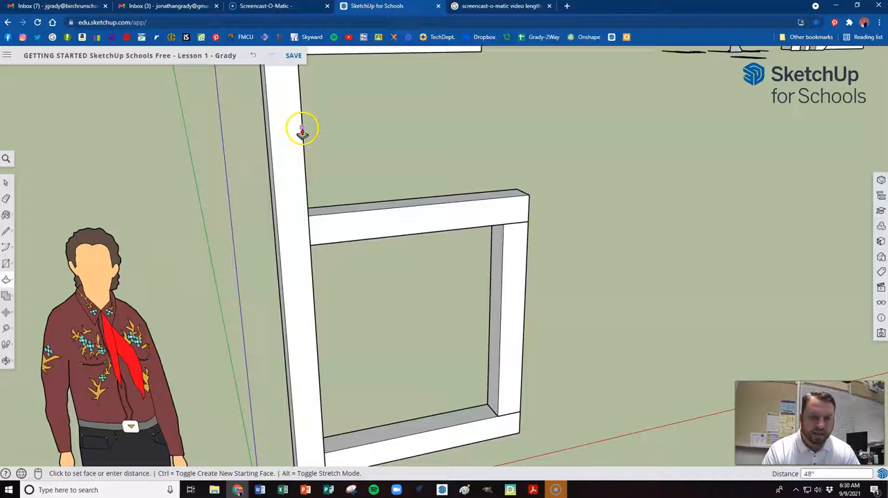
left_click(304, 164)
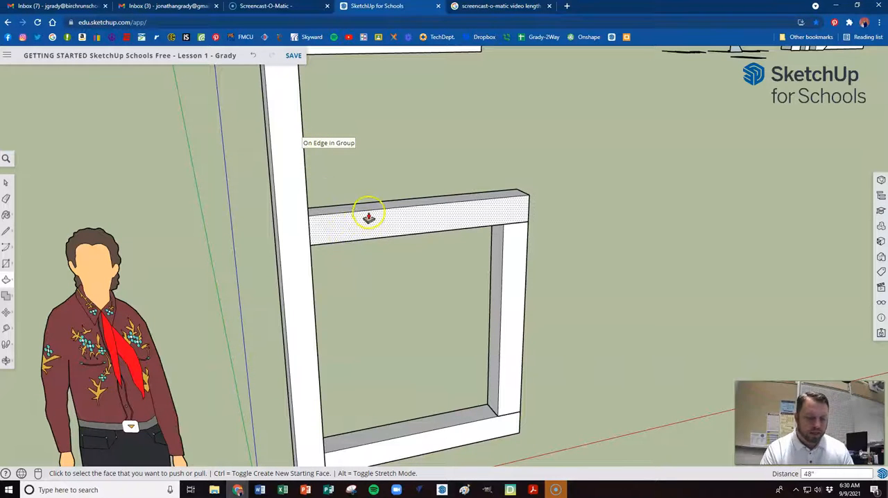
Select all the geometry of the middle crossbeam and make it a separate group
left_click(7, 181)
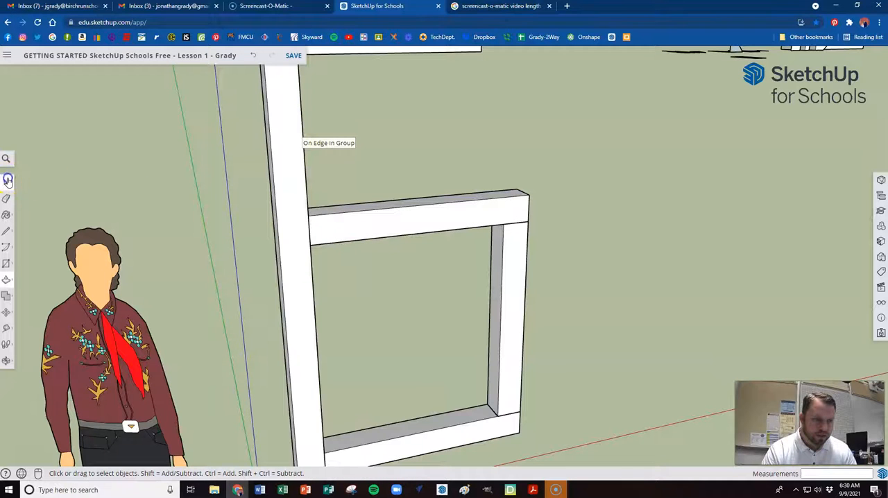
double_click(412, 218)
right_click(410, 218)
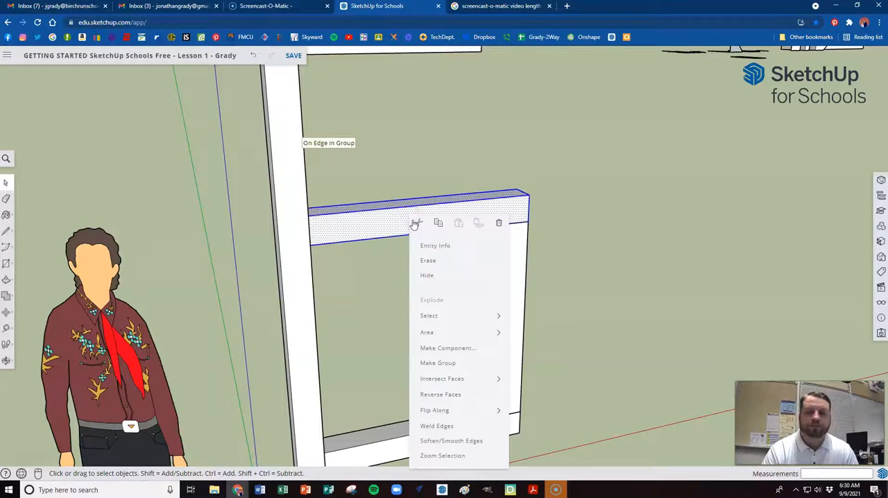
left_click(452, 364)
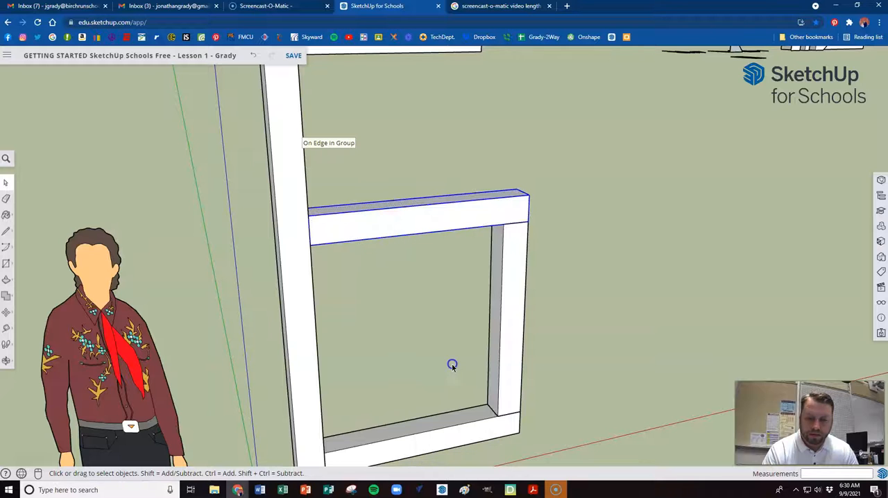
Draw a horizontal 6-inch square beyond the free end of the upper arm, level with its top face, using the Line tool
scroll(437, 353, "down", 5)
middle_click_drag(440, 351, 485, 322)
scroll(249, 319, "up", 4)
scroll(316, 333, "down", 4)
scroll(354, 343, "up", 4)
mouse_move(329, 299)
middle_mouse_down()
mouse_move(267, 302)
mouse_move(322, 261)
middle_mouse_up()
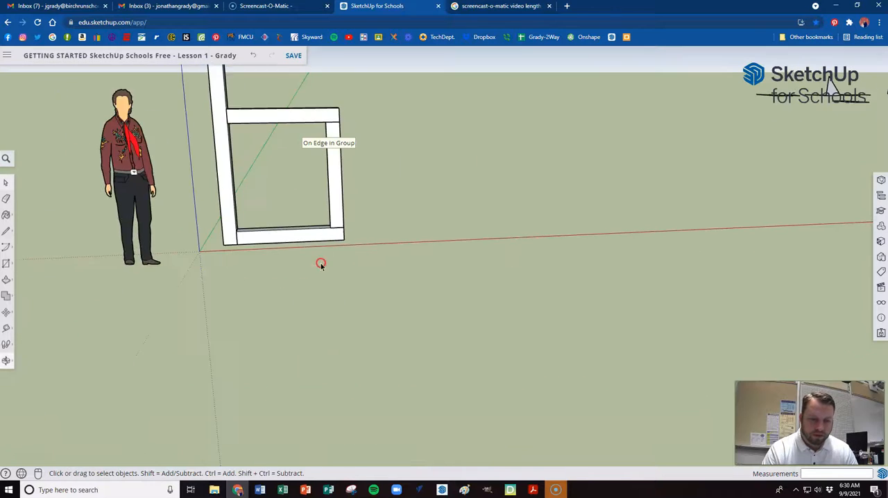
scroll(321, 262, "down", 3)
middle_click_drag(323, 188, 311, 362)
middle_click_drag(313, 161, 314, 191)
scroll(273, 119, "up", 3)
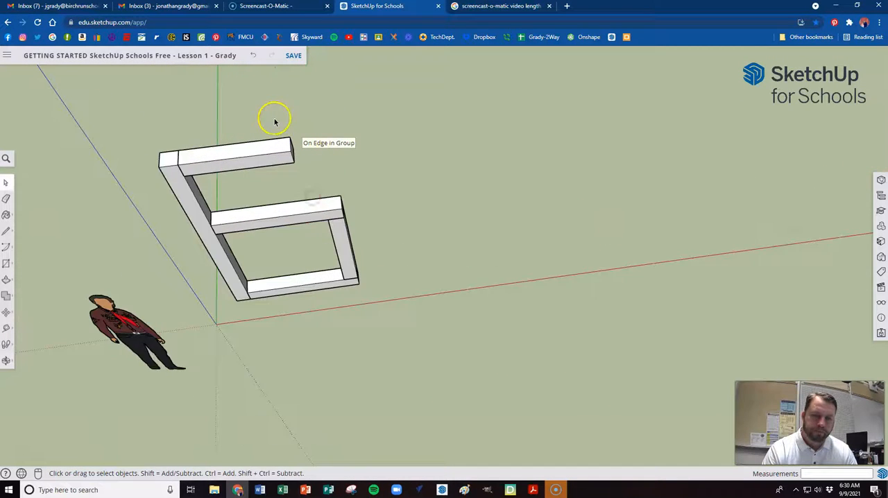
scroll(271, 143, "up", 2)
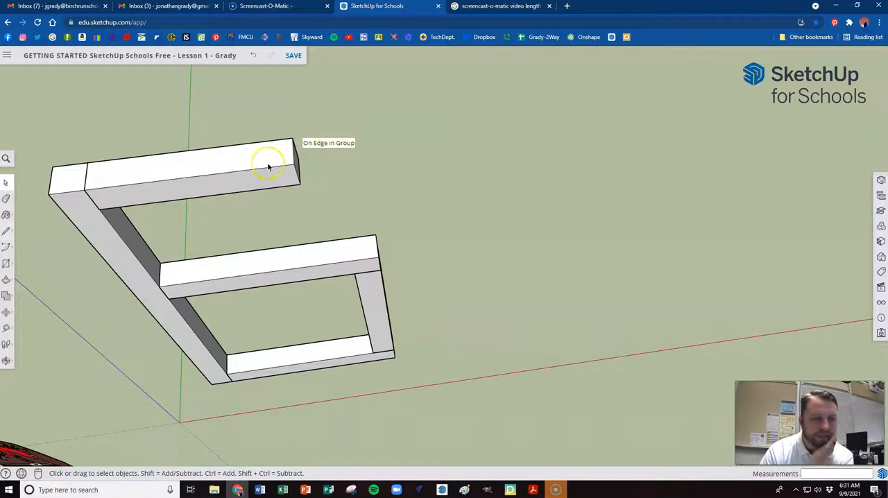
key("l")
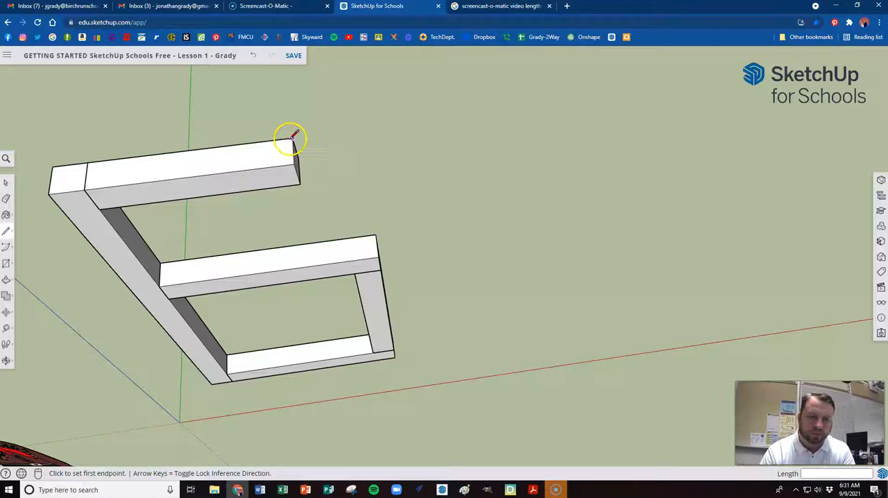
left_click(293, 138)
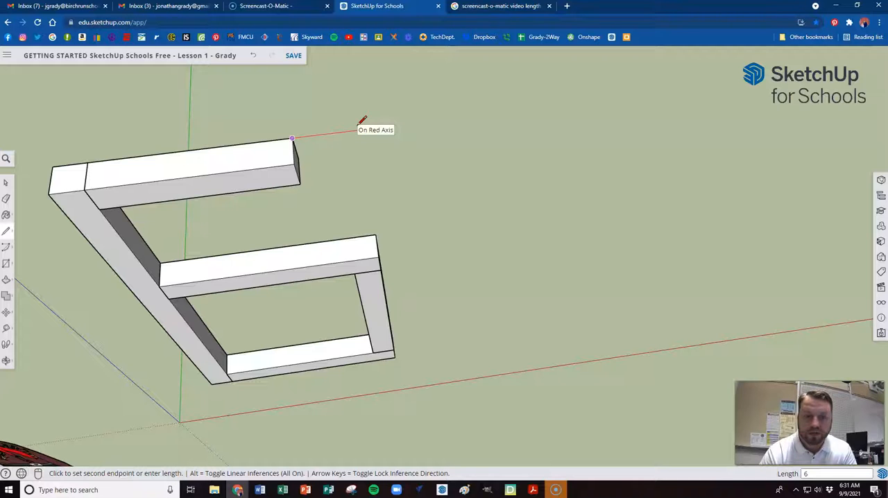
left_click(331, 144)
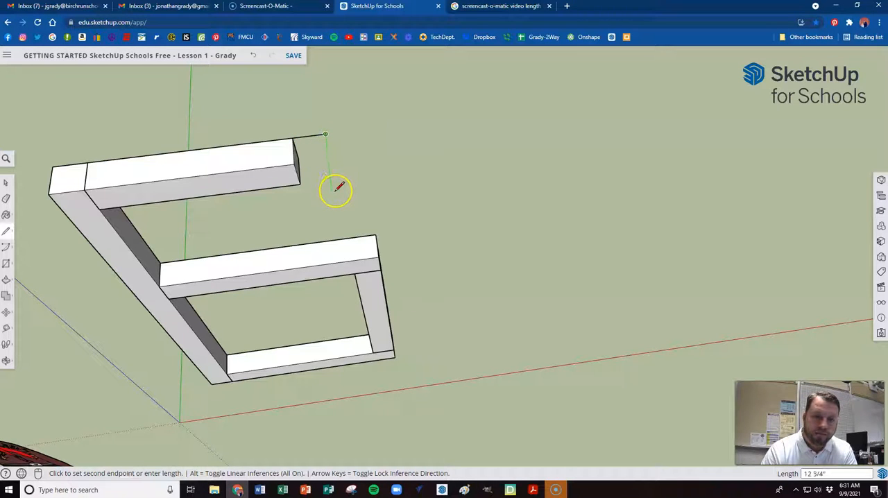
key("Return")
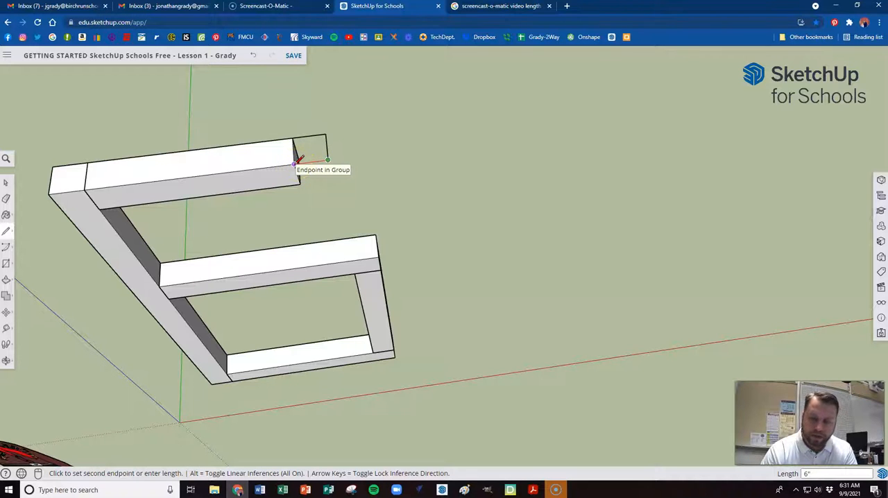
left_click(316, 157)
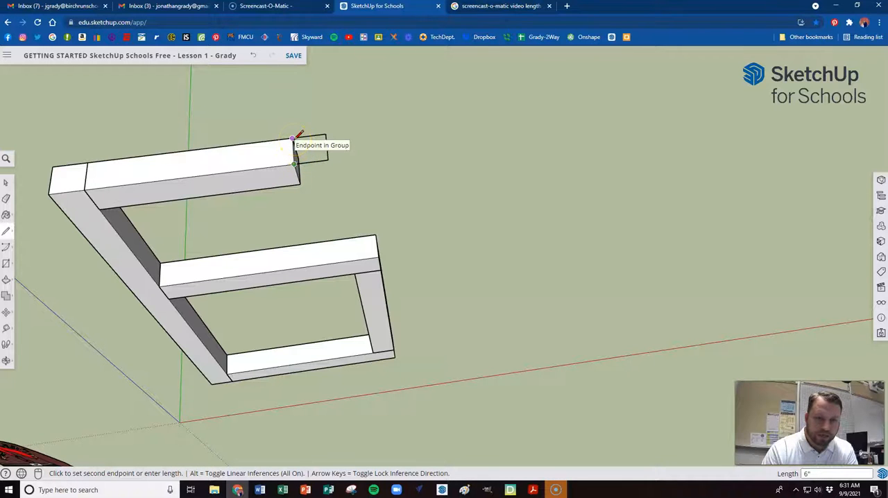
left_click(293, 137)
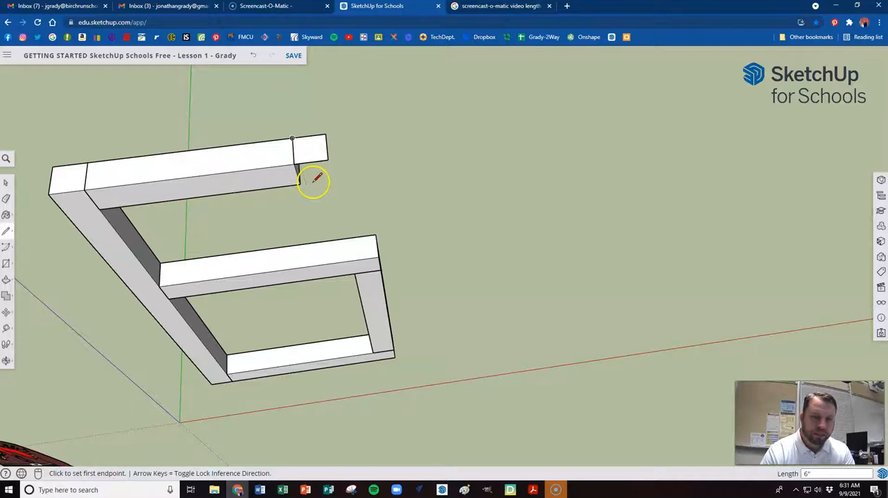
Extrude the 6-inch square 36 inches downward until it meets the top of the middle crossbeam
key("p")
left_click(308, 154)
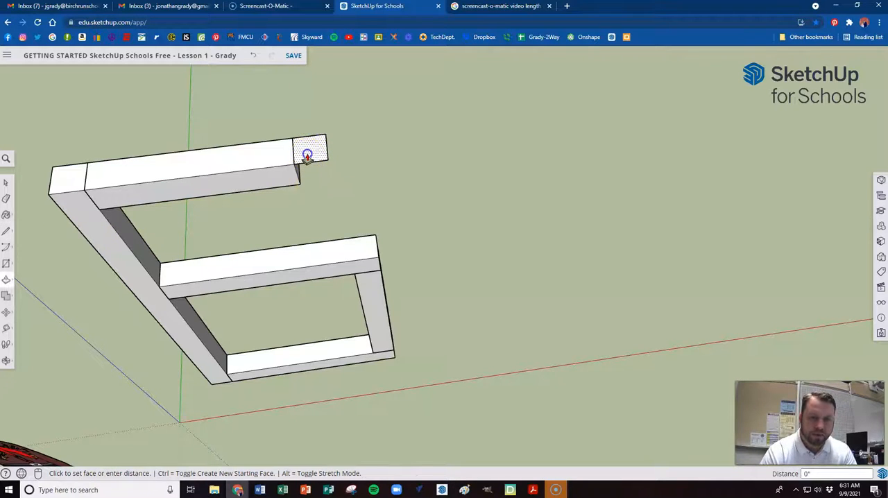
left_click(367, 249)
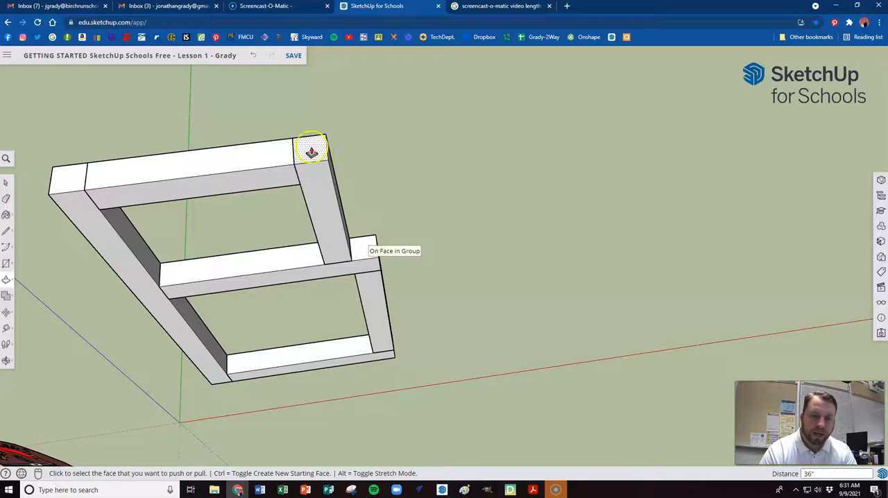
Select all the geometry of the new upper post and make it a separate group
middle_click_drag(365, 254, 337, 149)
scroll(323, 202, "down", 3)
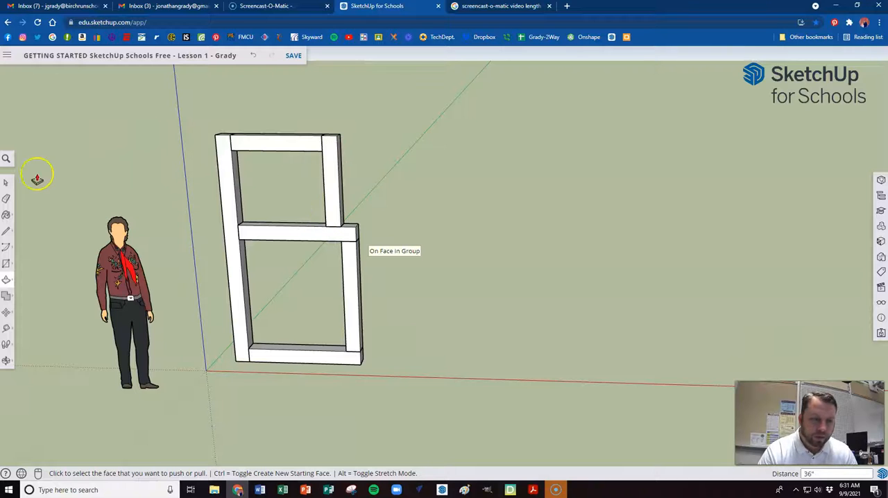
key("space")
left_click(330, 184)
right_click(331, 183)
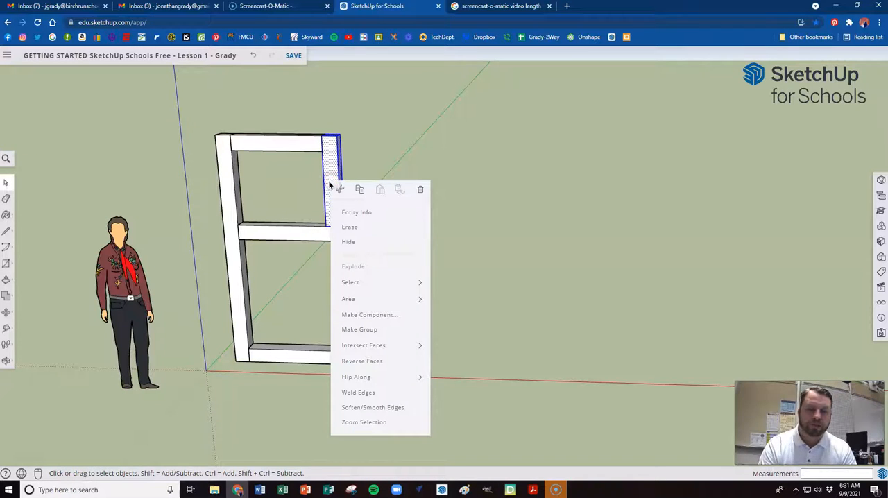
left_click(379, 331)
Examine the completed beam frame from the front, up close, with nothing selected
middle_click_drag(390, 277, 206, 320)
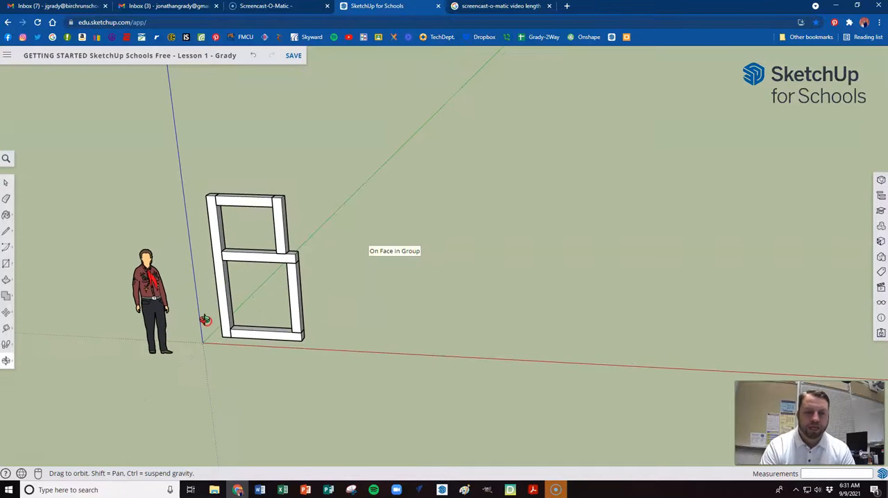
scroll(184, 216, "up", 2)
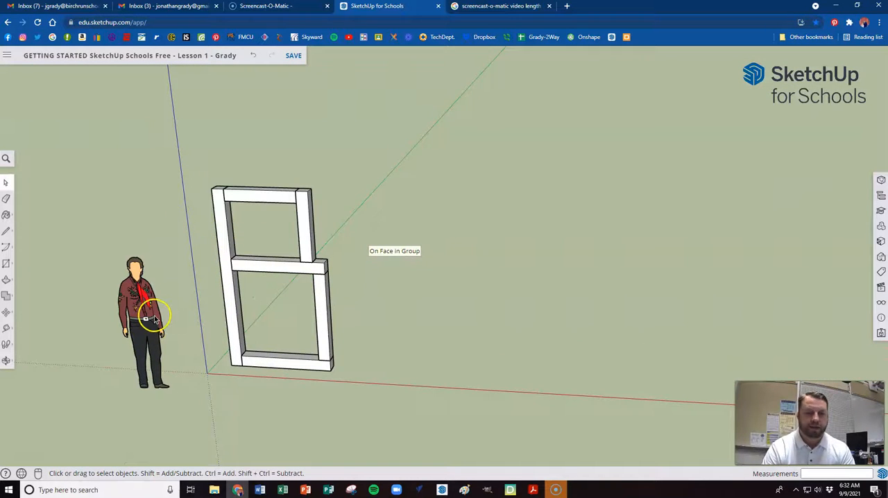
scroll(155, 317, "up", 1)
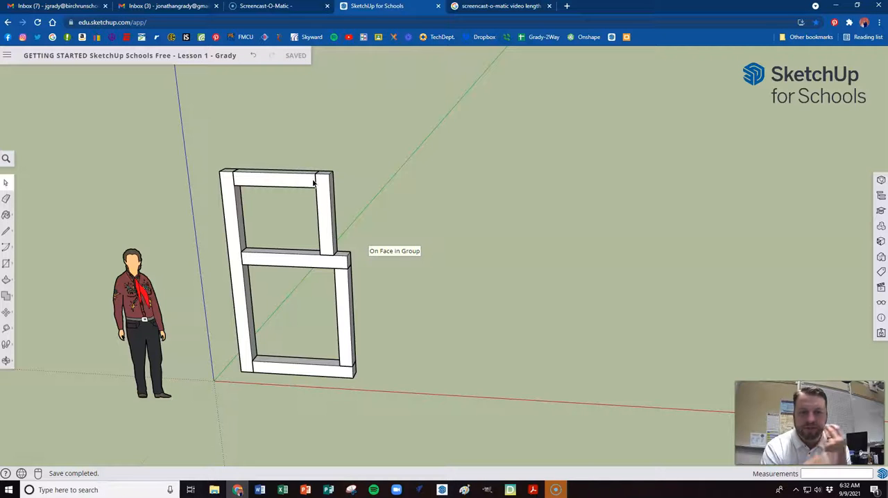
left_click(436, 291)
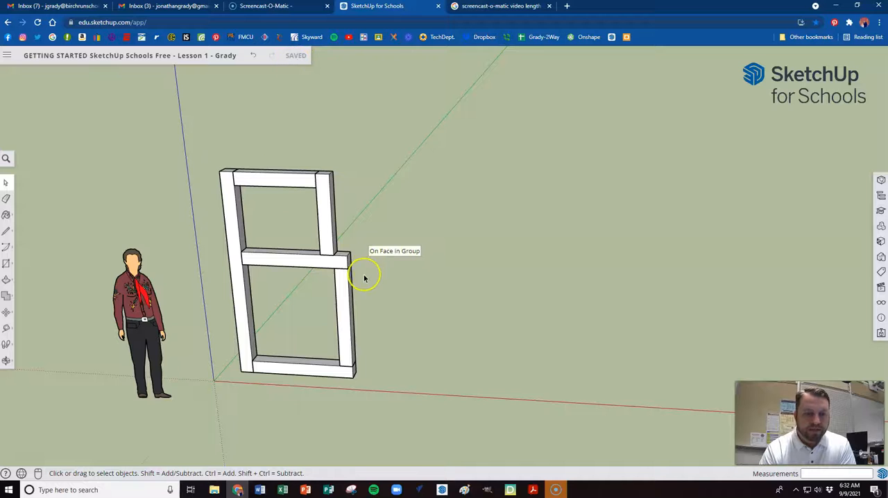
scroll(149, 307, "up", 2)
scroll(224, 314, "up", 1)
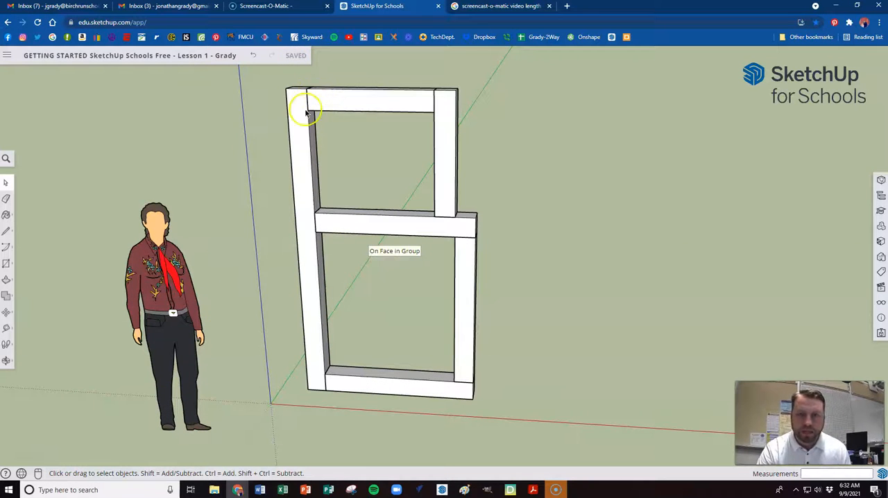
middle_click_drag(353, 99, 383, 107)
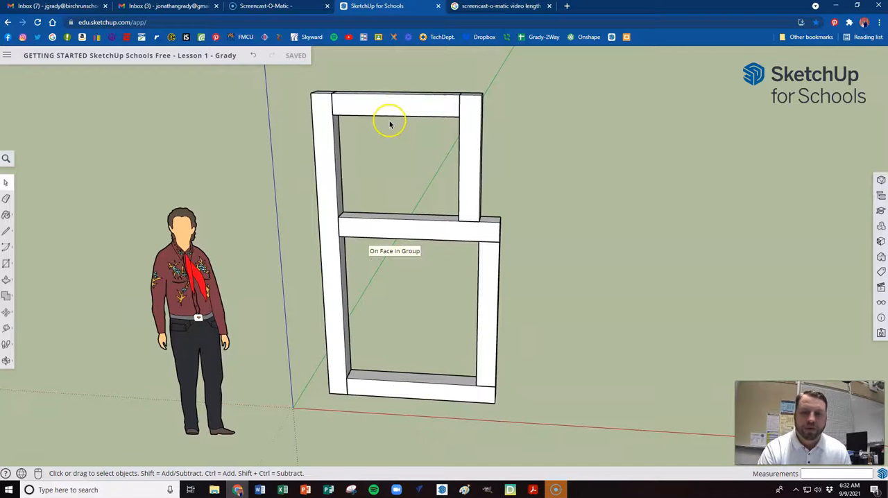
mouse_move(392, 168)
middle_mouse_down()
mouse_move(361, 162)
mouse_move(365, 182)
mouse_move(393, 168)
mouse_move(376, 165)
mouse_move(385, 165)
middle_mouse_up()
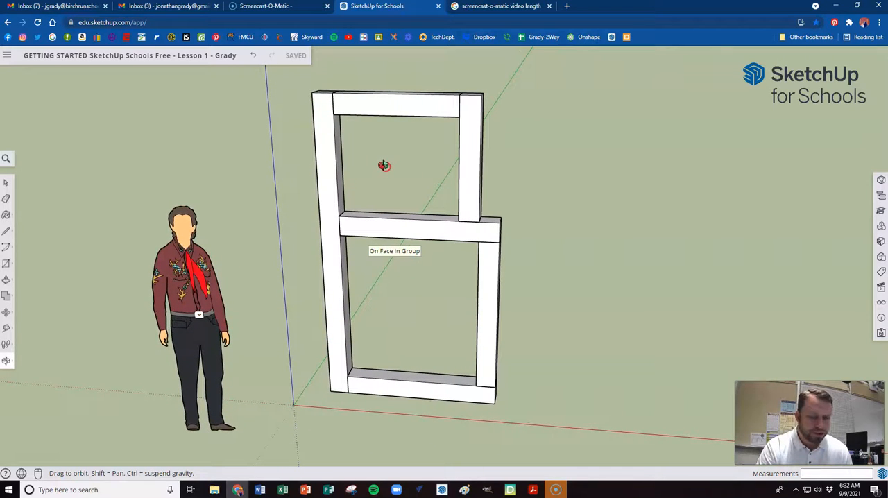
middle_click_drag(384, 166, 422, 163)
scroll(437, 165, "down", 2)
scroll(436, 166, "up", 2)
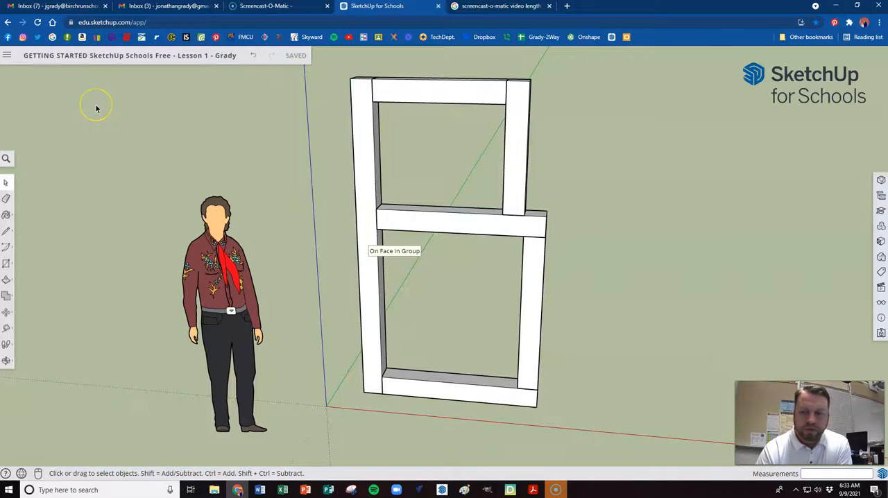
Export the model as a 1920 by 937 px PNG image, with the whole frame and the standing figure in view
left_click(7, 57)
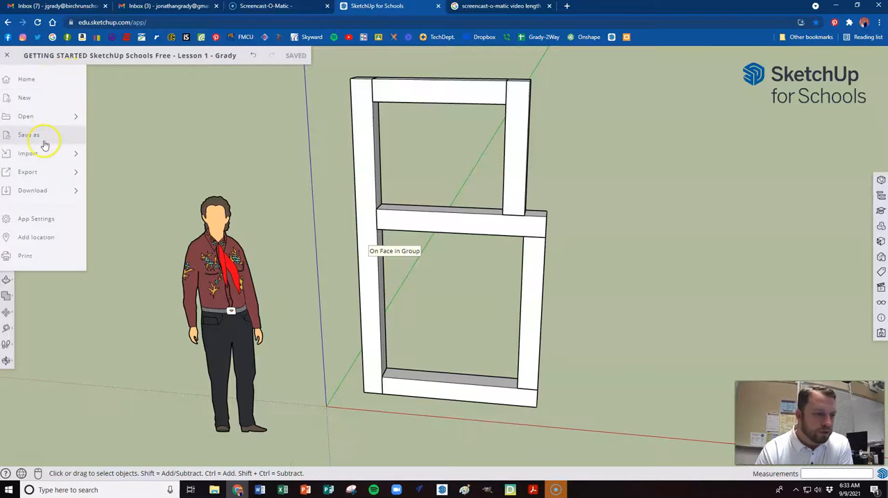
mouse_move(39, 194)
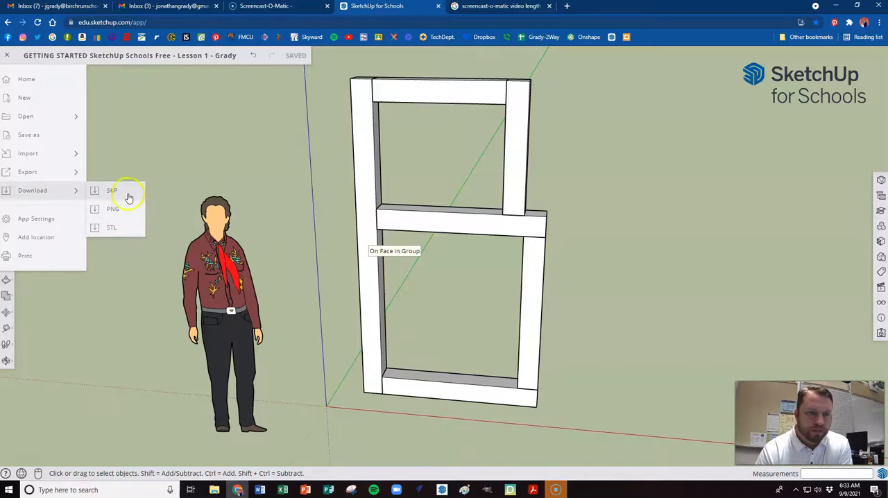
left_click(114, 210)
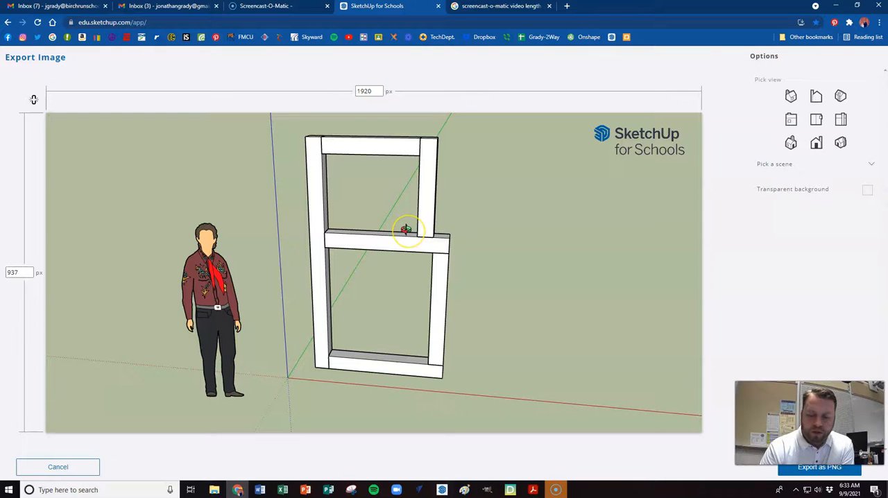
mouse_move(397, 245)
middle_mouse_down()
mouse_move(386, 232)
mouse_move(389, 252)
mouse_move(391, 241)
middle_mouse_up()
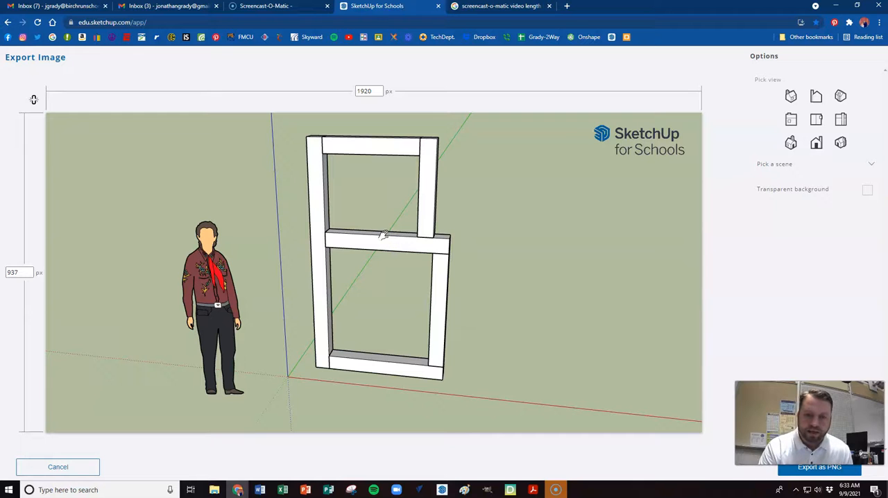
mouse_move(378, 236)
middle_mouse_down("shift")
mouse_move(390, 232)
mouse_move(389, 240)
middle_mouse_up("shift")
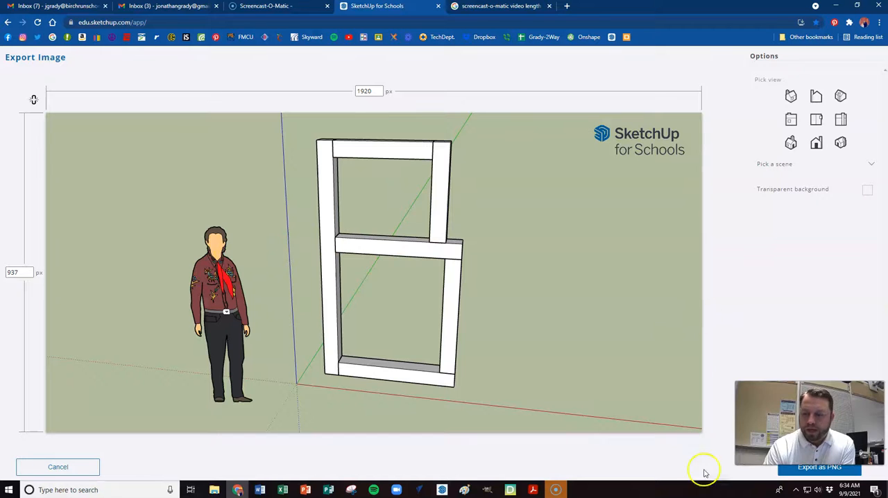
left_click(825, 470)
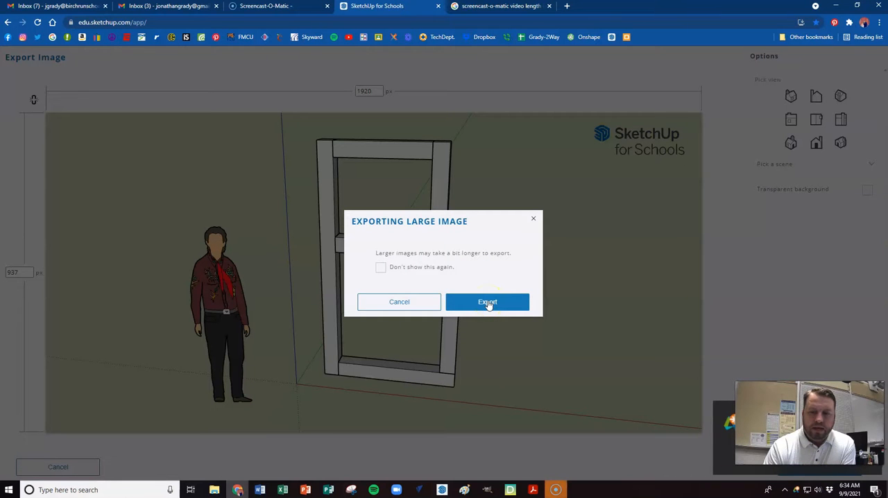
left_click(488, 304)
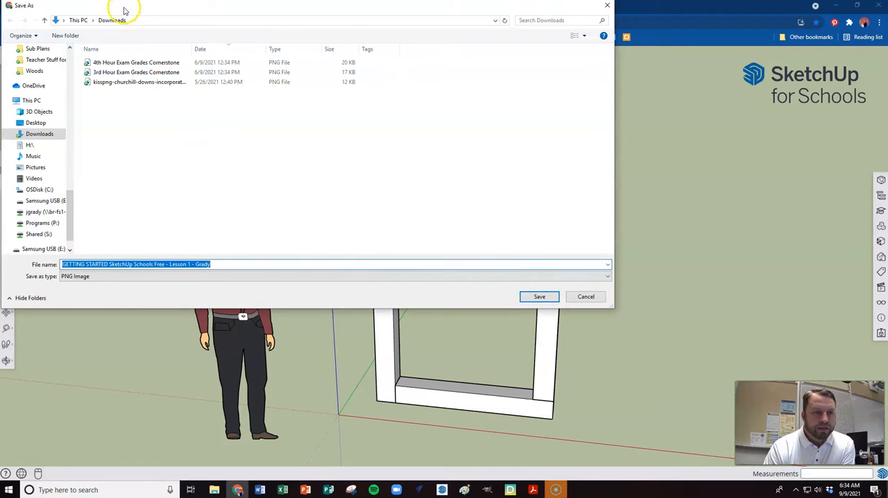
Save the exported PNG image to the Desktop under the suggested file name
left_click_drag(125, 11, 131, 25)
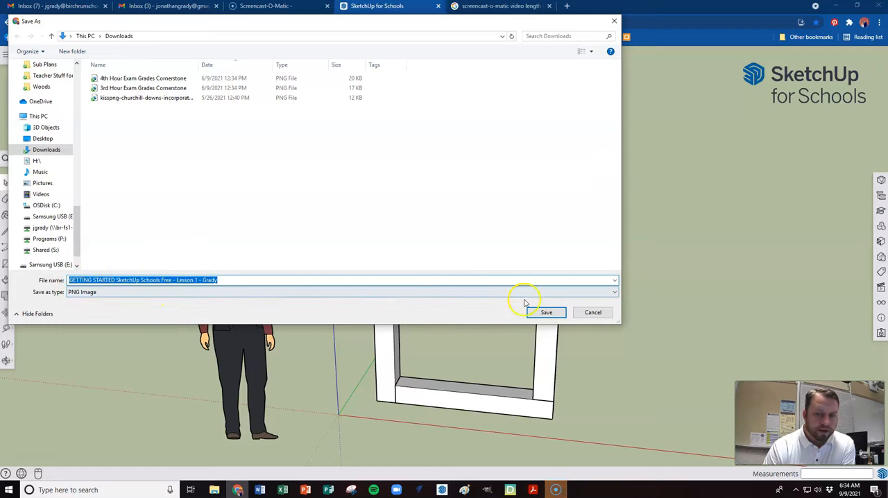
scroll(70, 132, "up", 2)
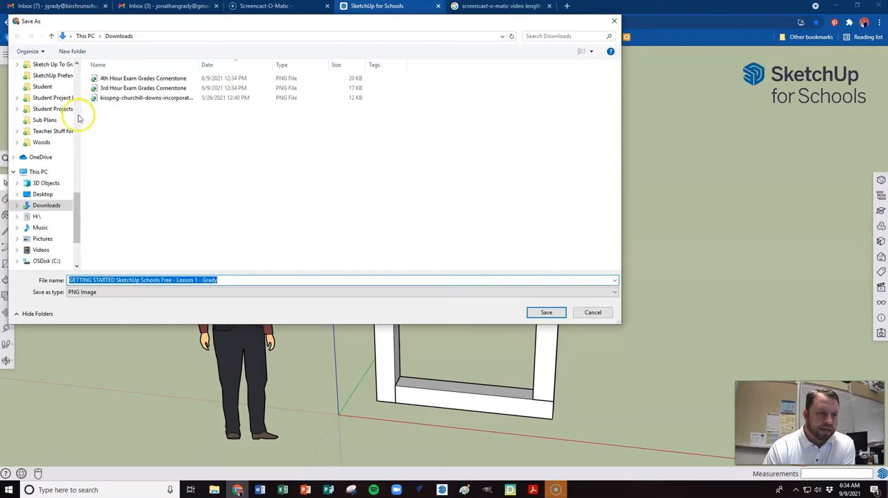
scroll(70, 156, "down", 2)
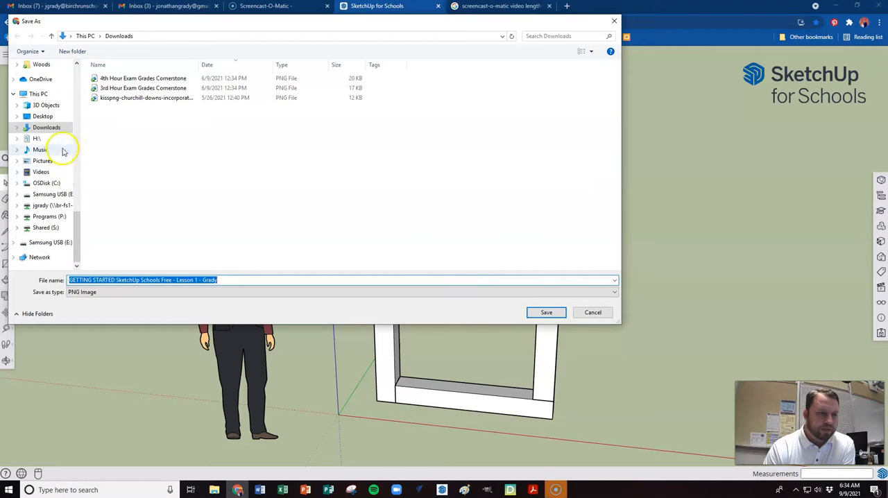
left_click(43, 117)
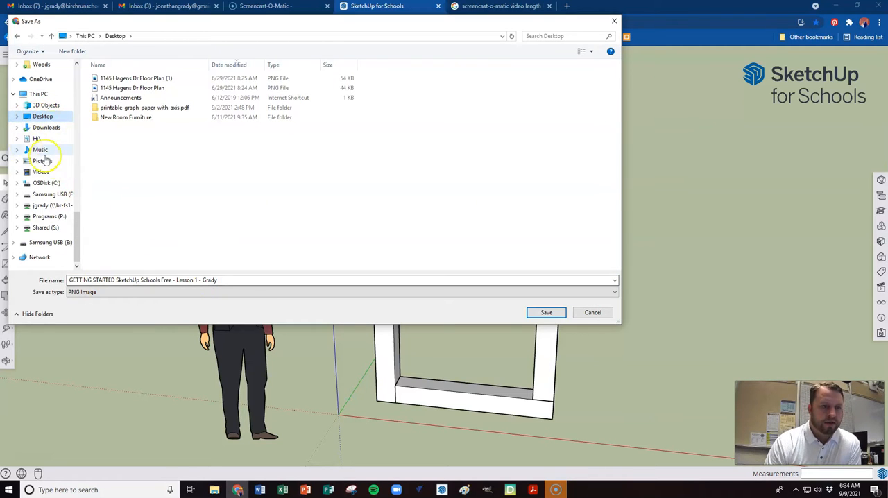
left_click(544, 312)
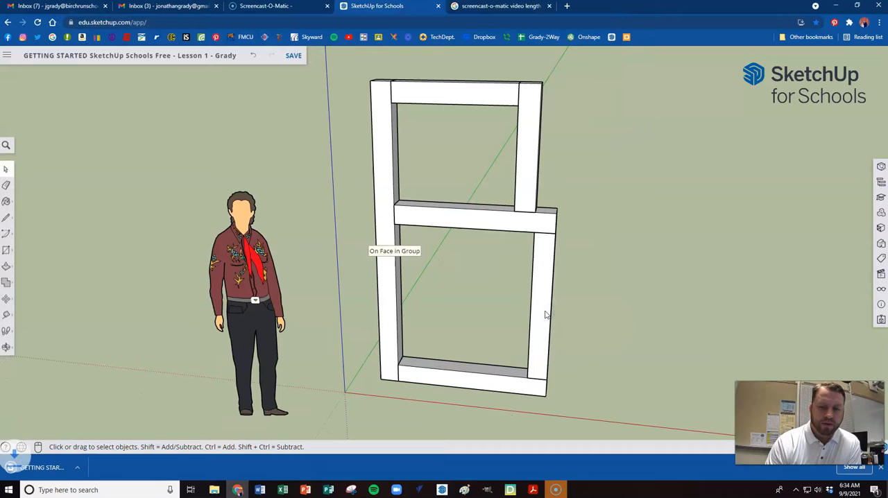